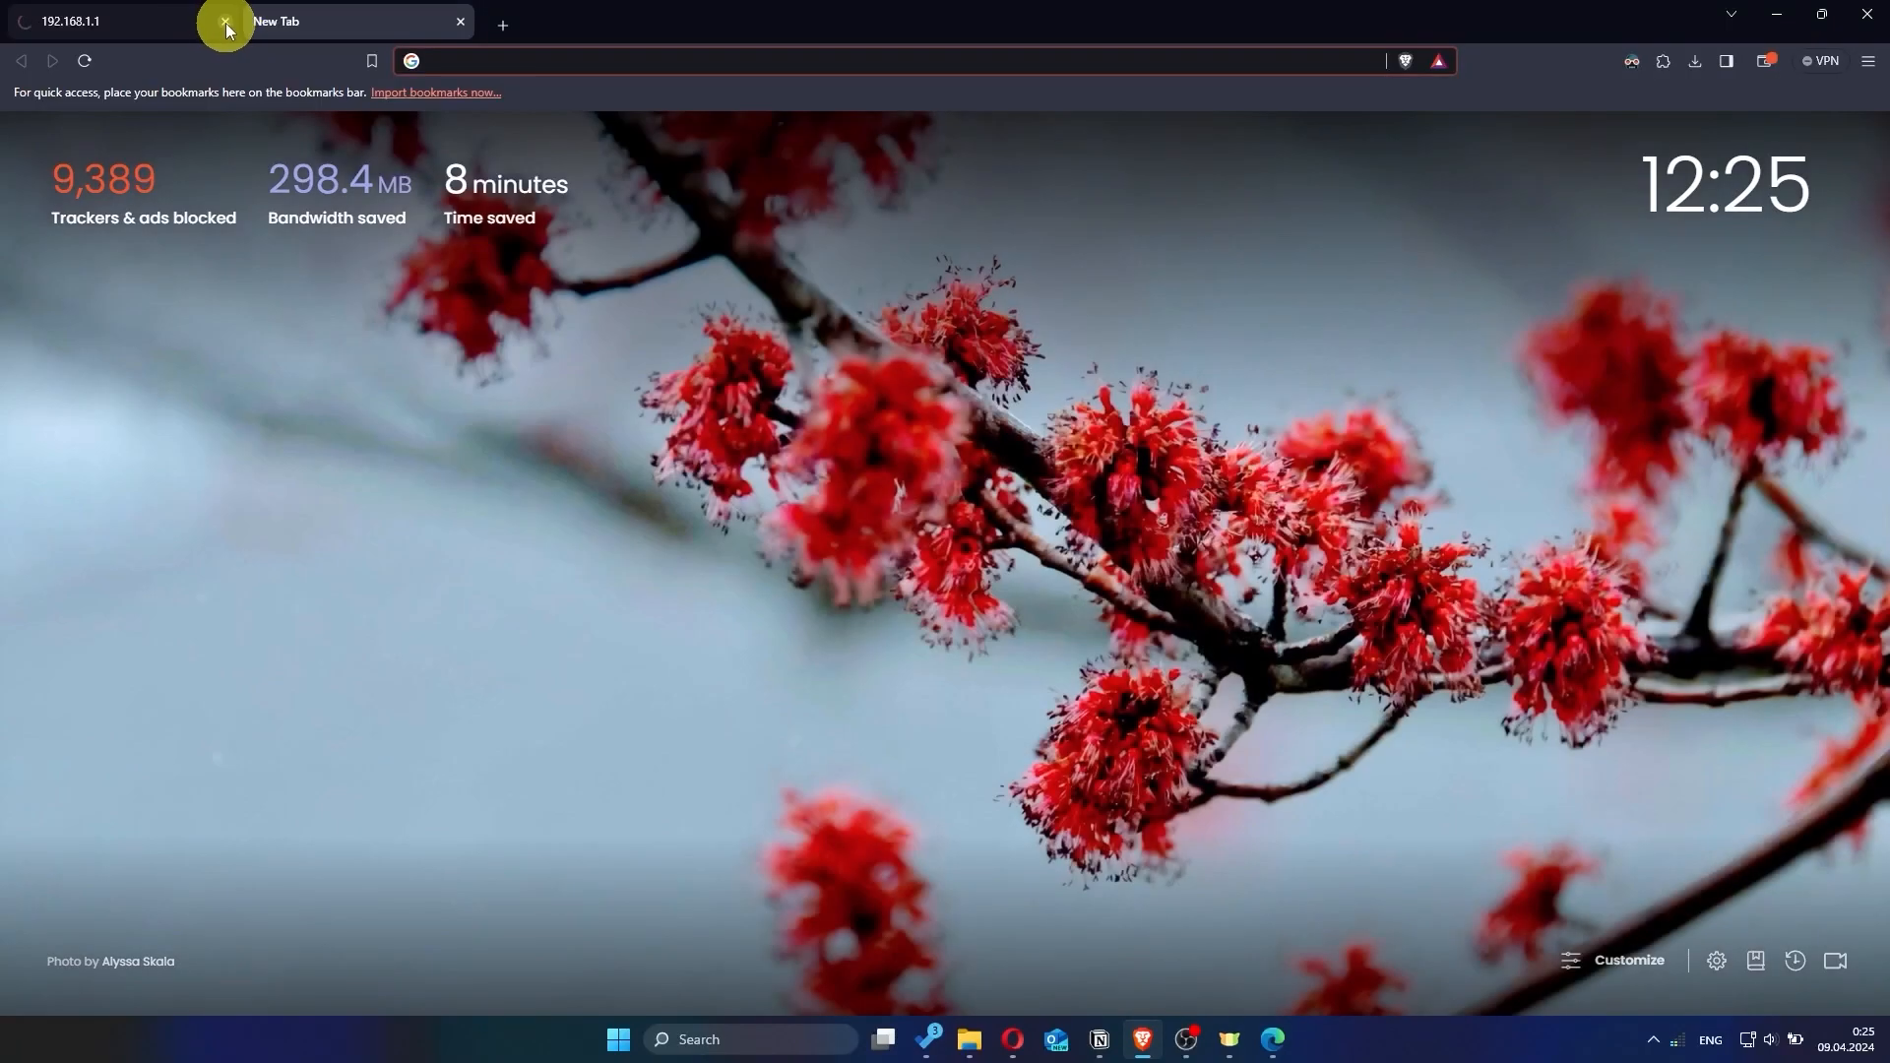
# Close the old 192.168.1.1 tab and load the router page at 192.168.0.1.
pyautogui.click(222, 21)
pyautogui.click(1270, 471)
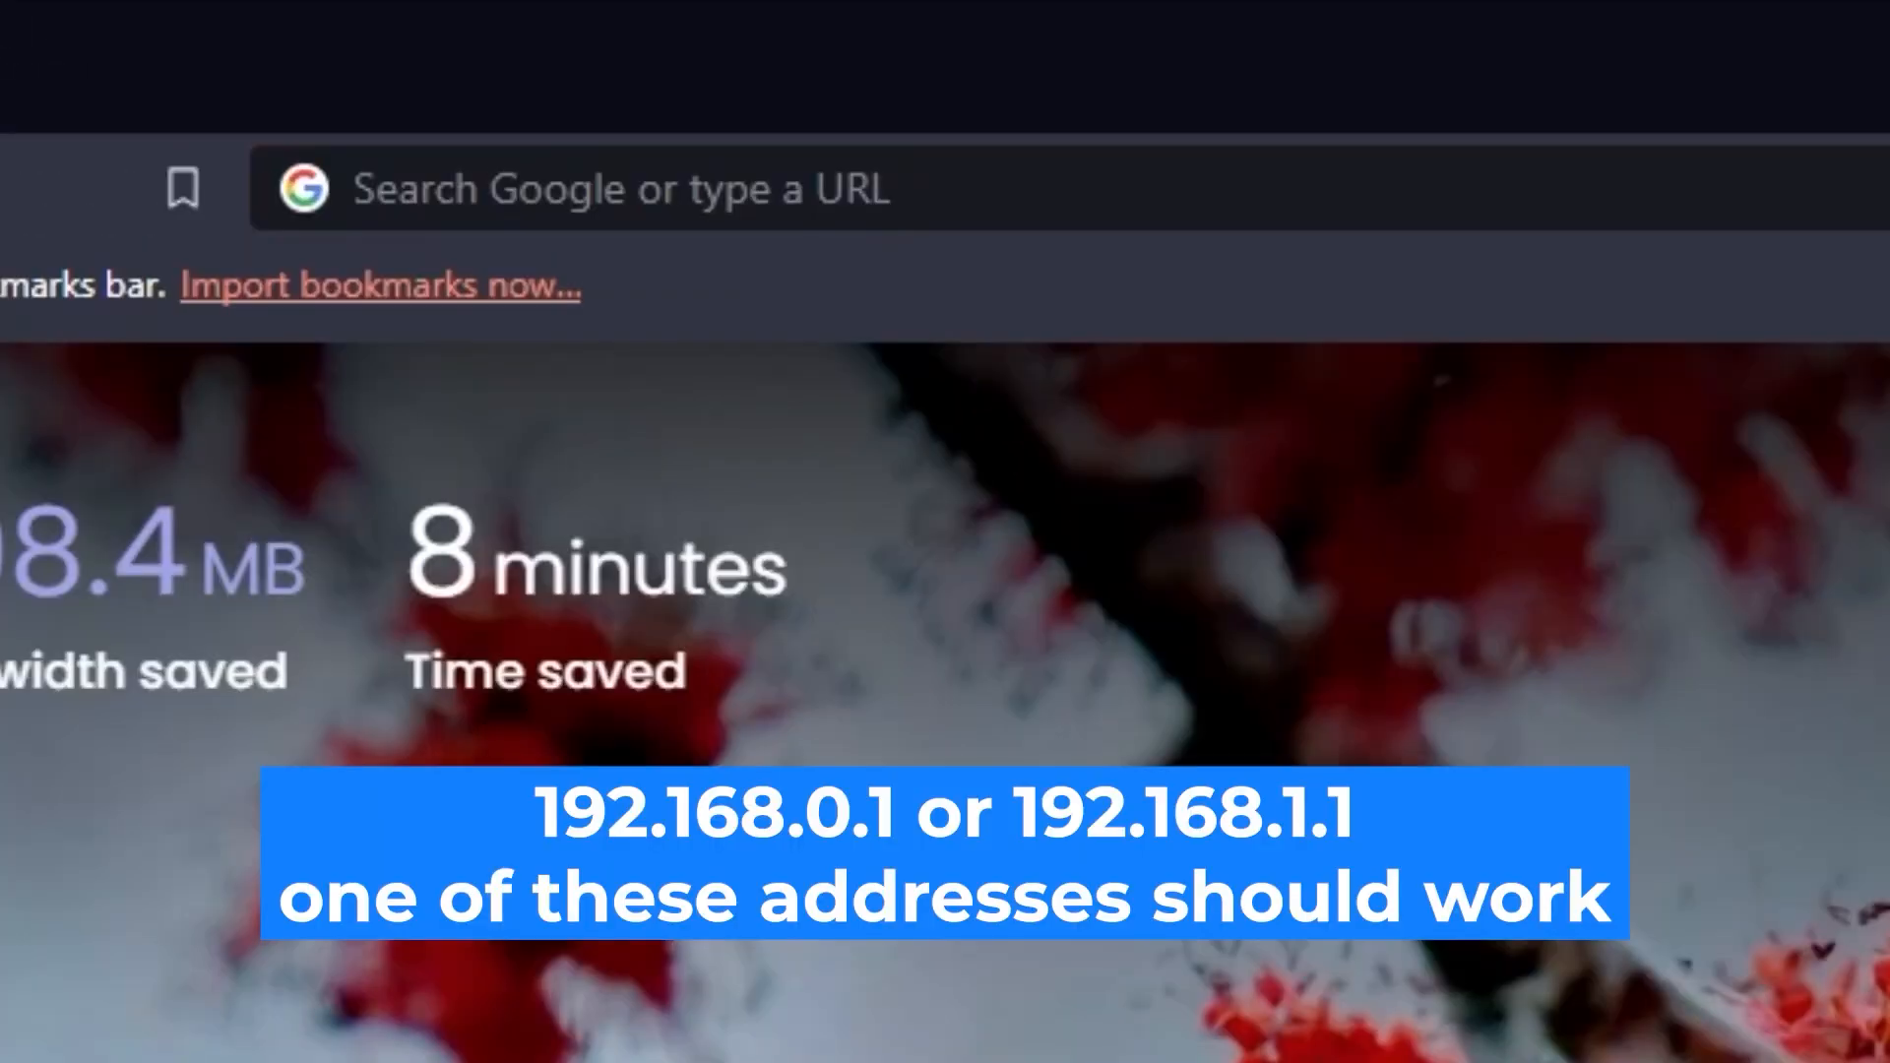
pyautogui.click(1857, 189)
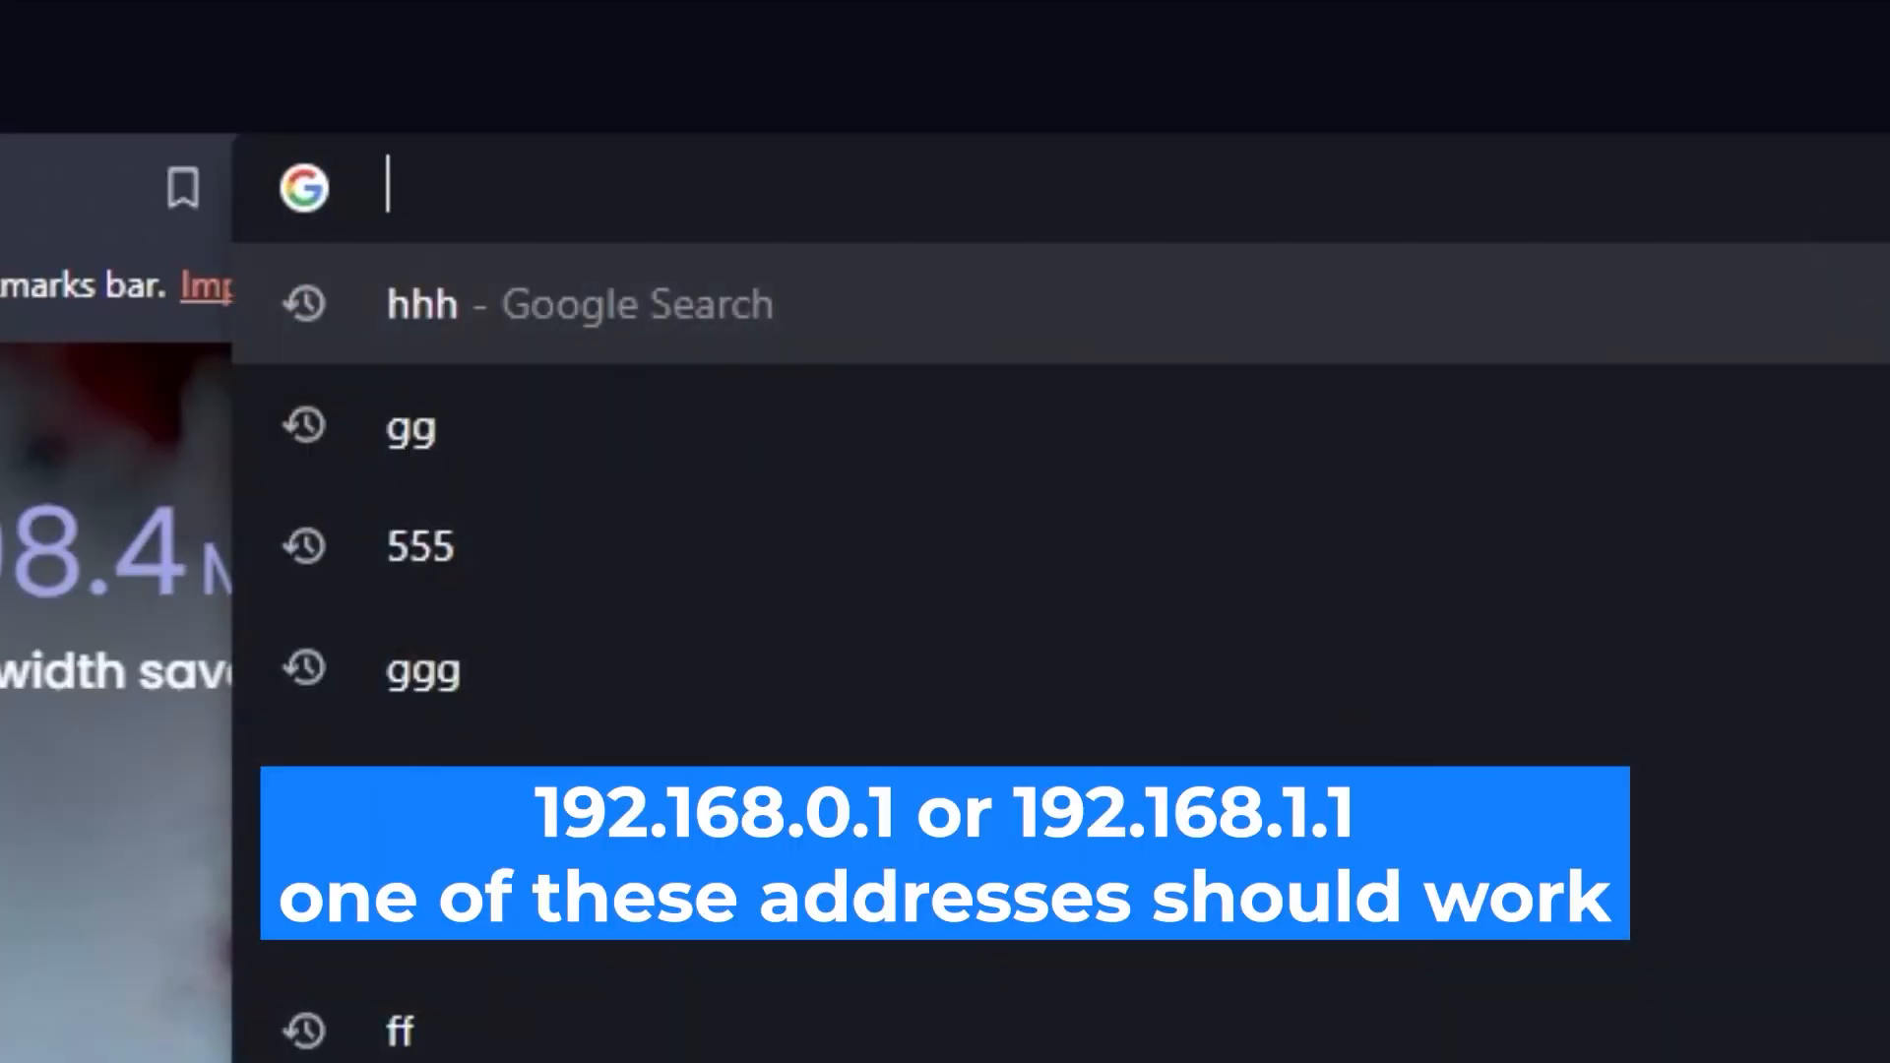
pyautogui.write('192')
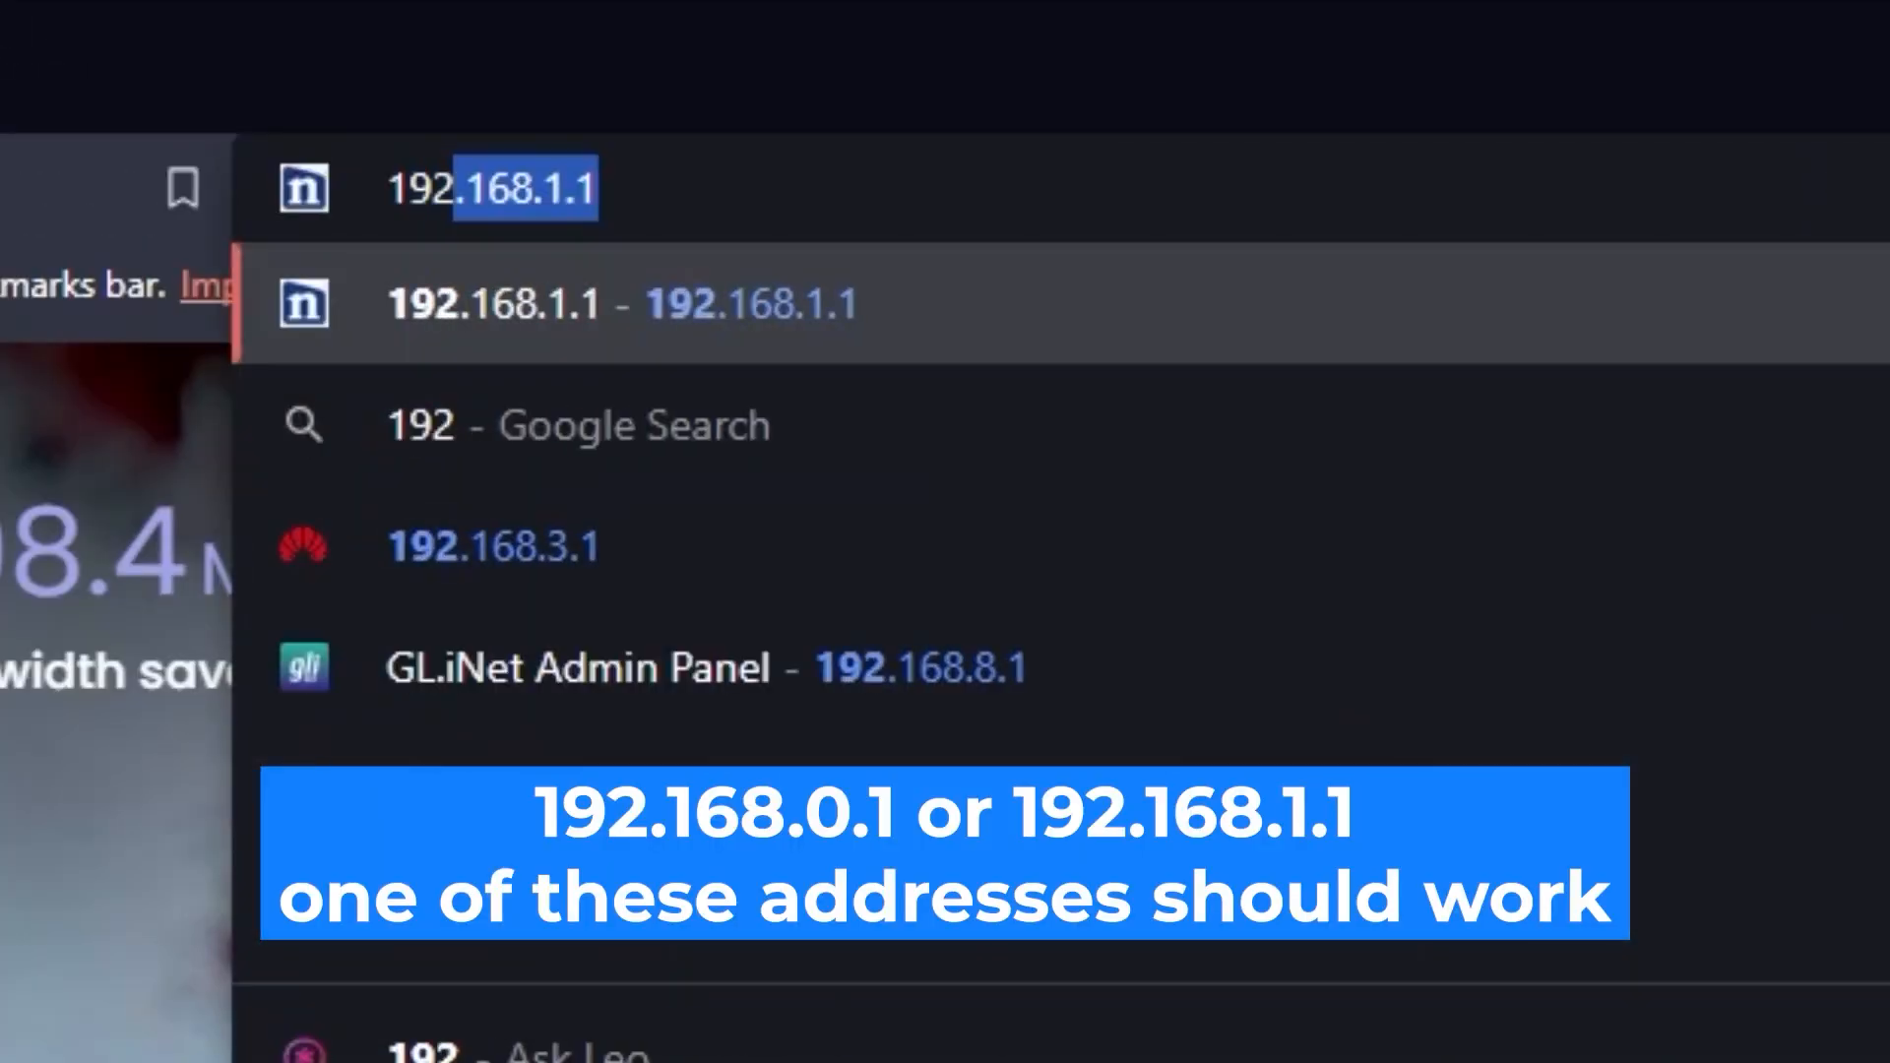
pyautogui.write('.168.0.1')
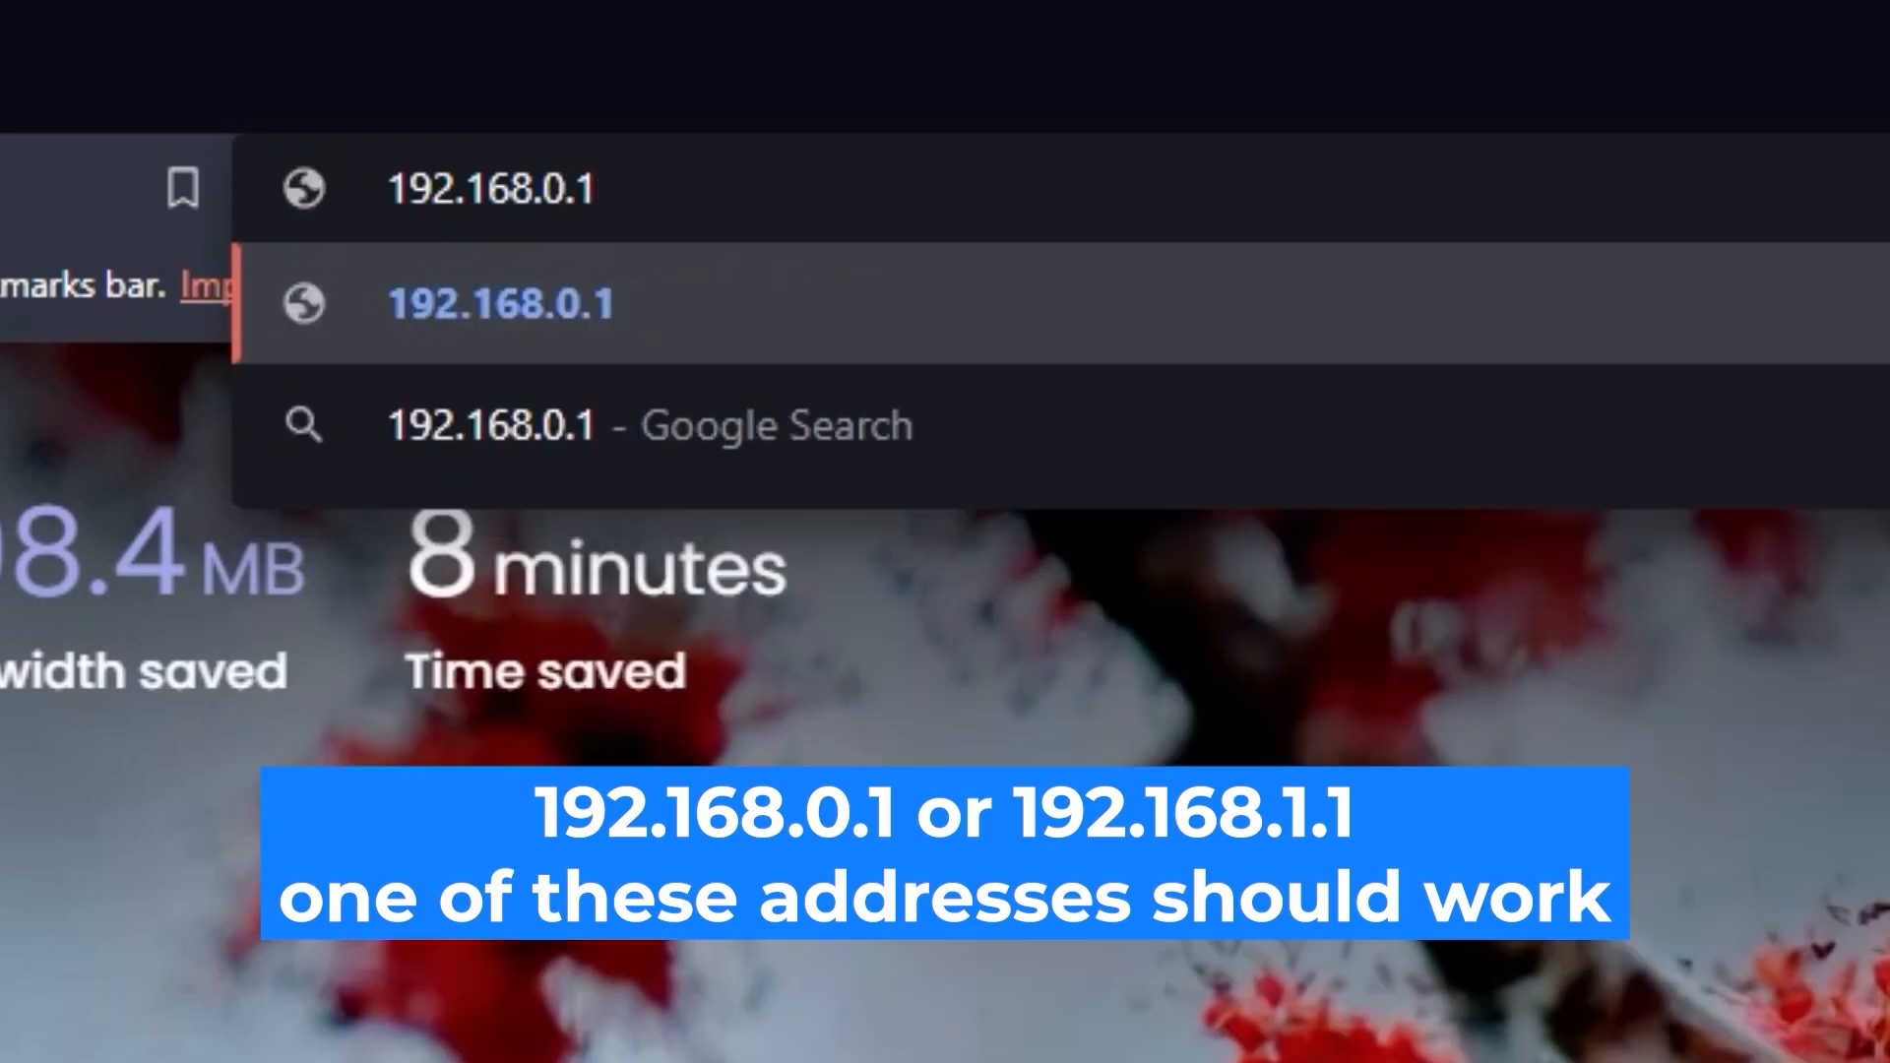
pyautogui.press('Return')
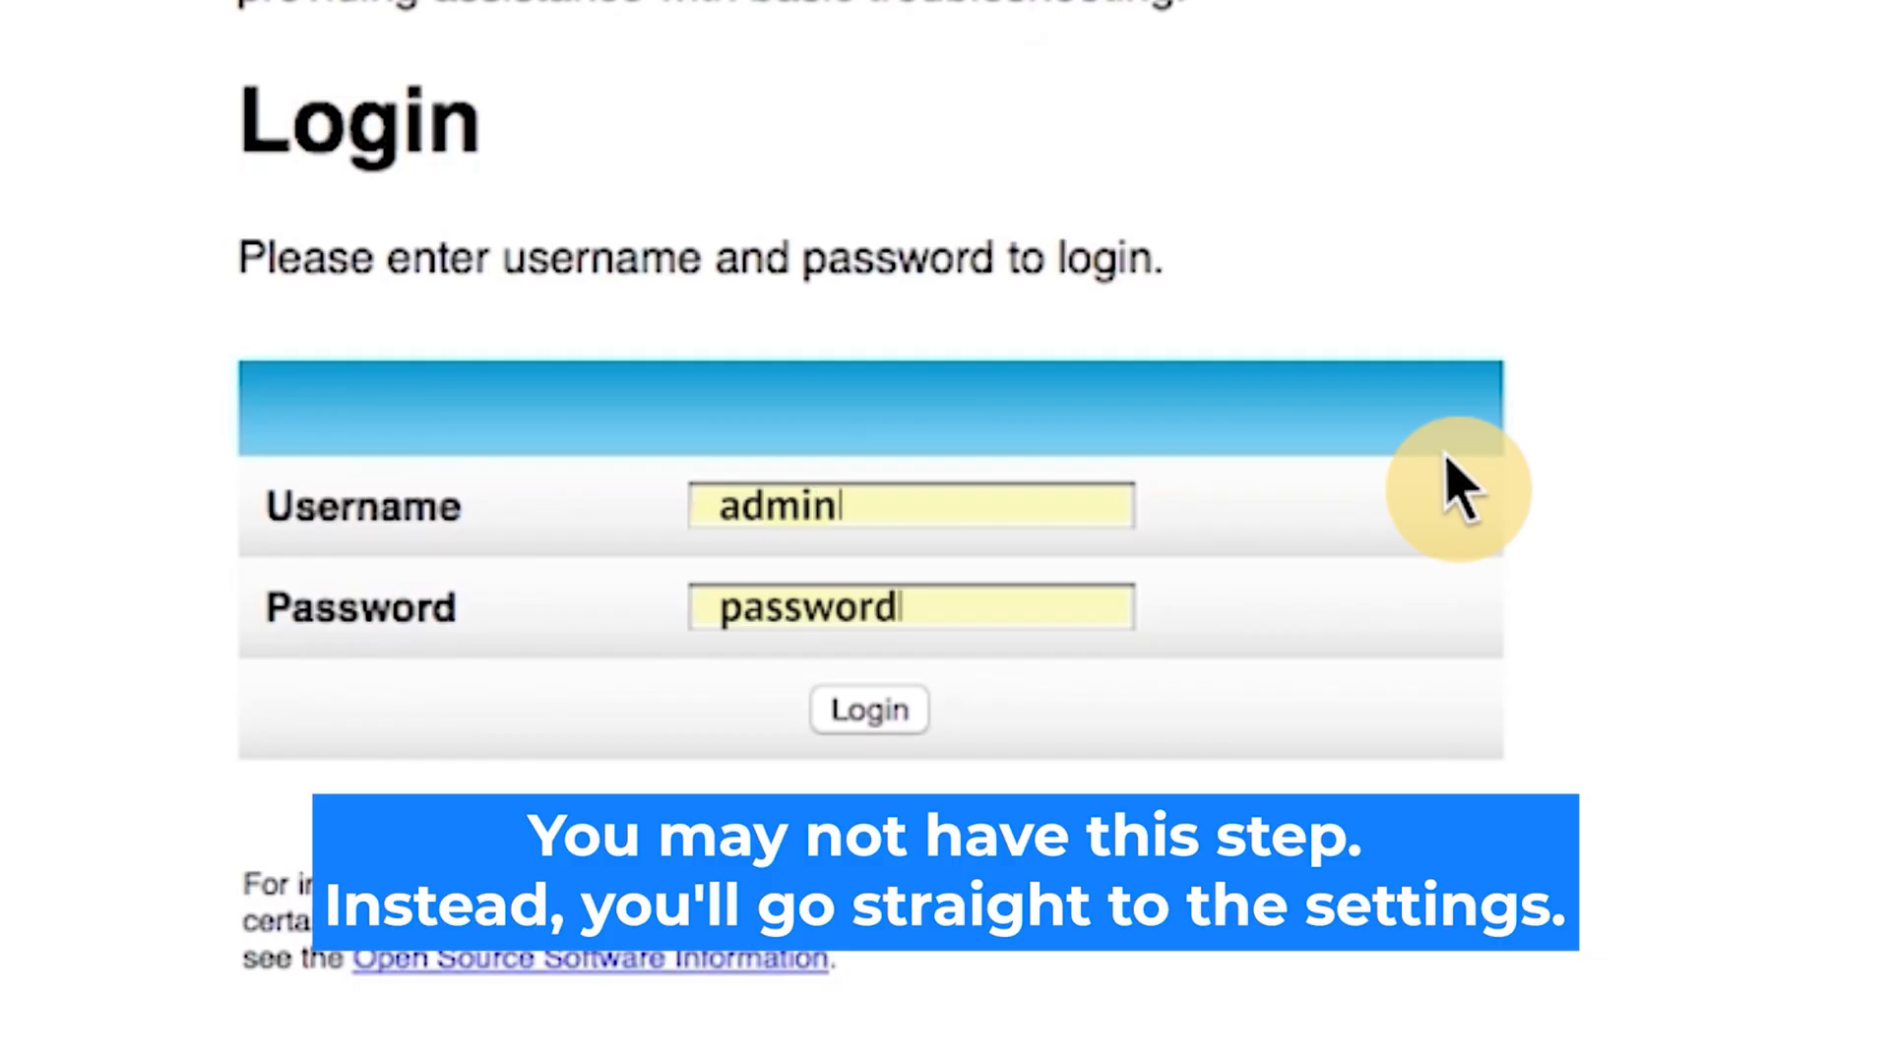
# Log in to the ARRIS Web Manager with the filled-in credentials.
pyautogui.click(875, 713)
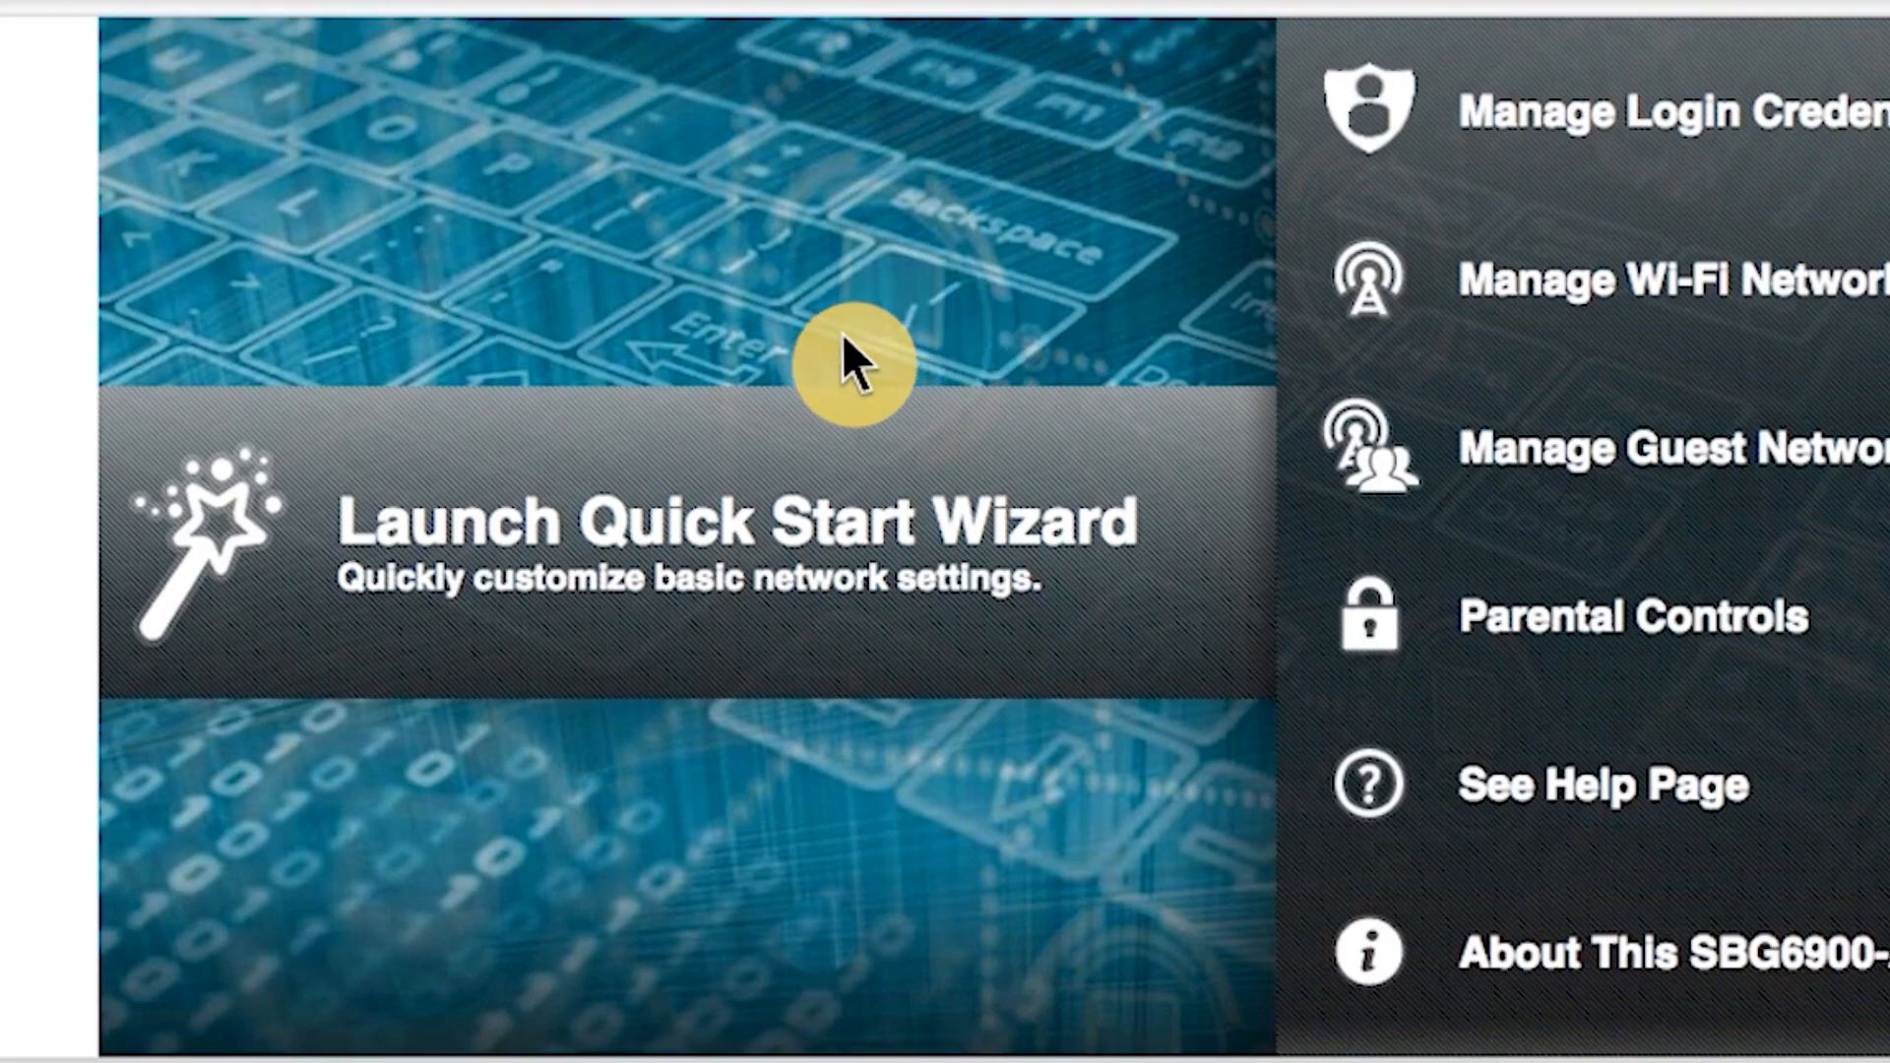
# Launch the Quick Start Wizard and continue past its Welcome step.
pyautogui.click(320, 569)
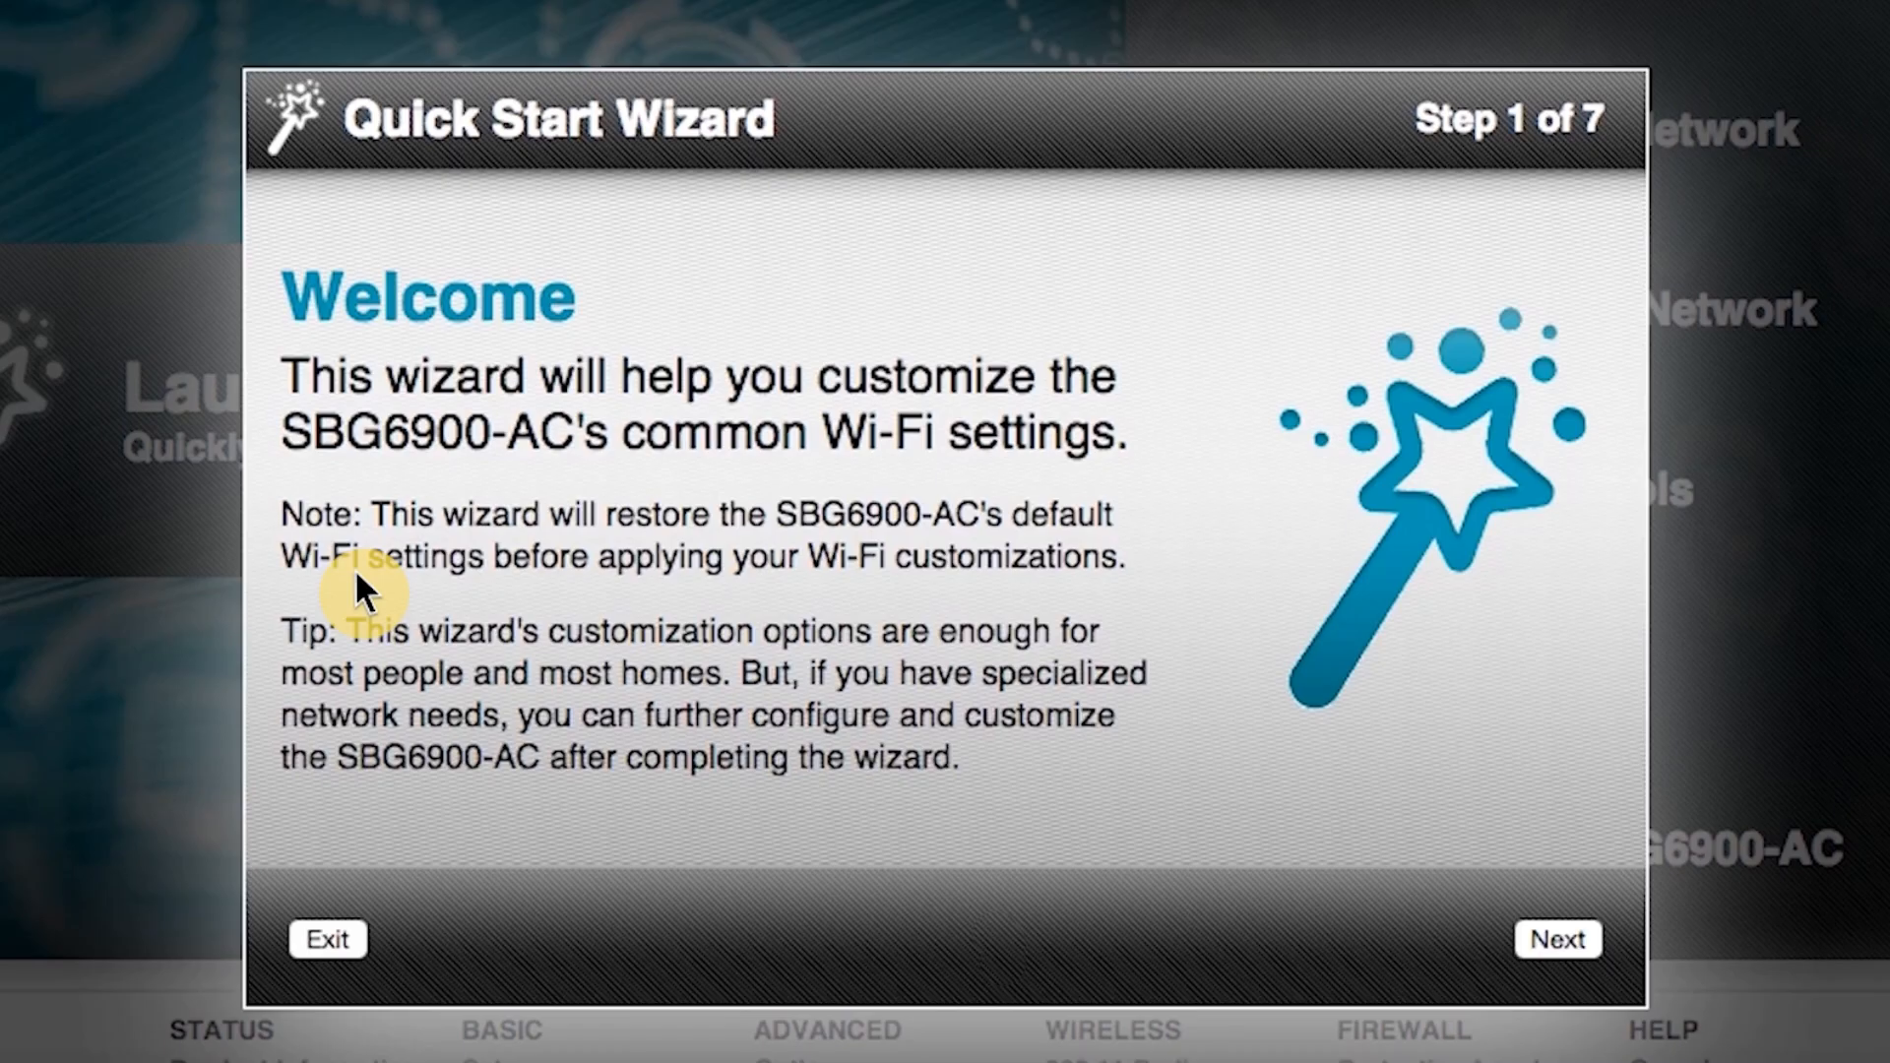
pyautogui.click(1561, 935)
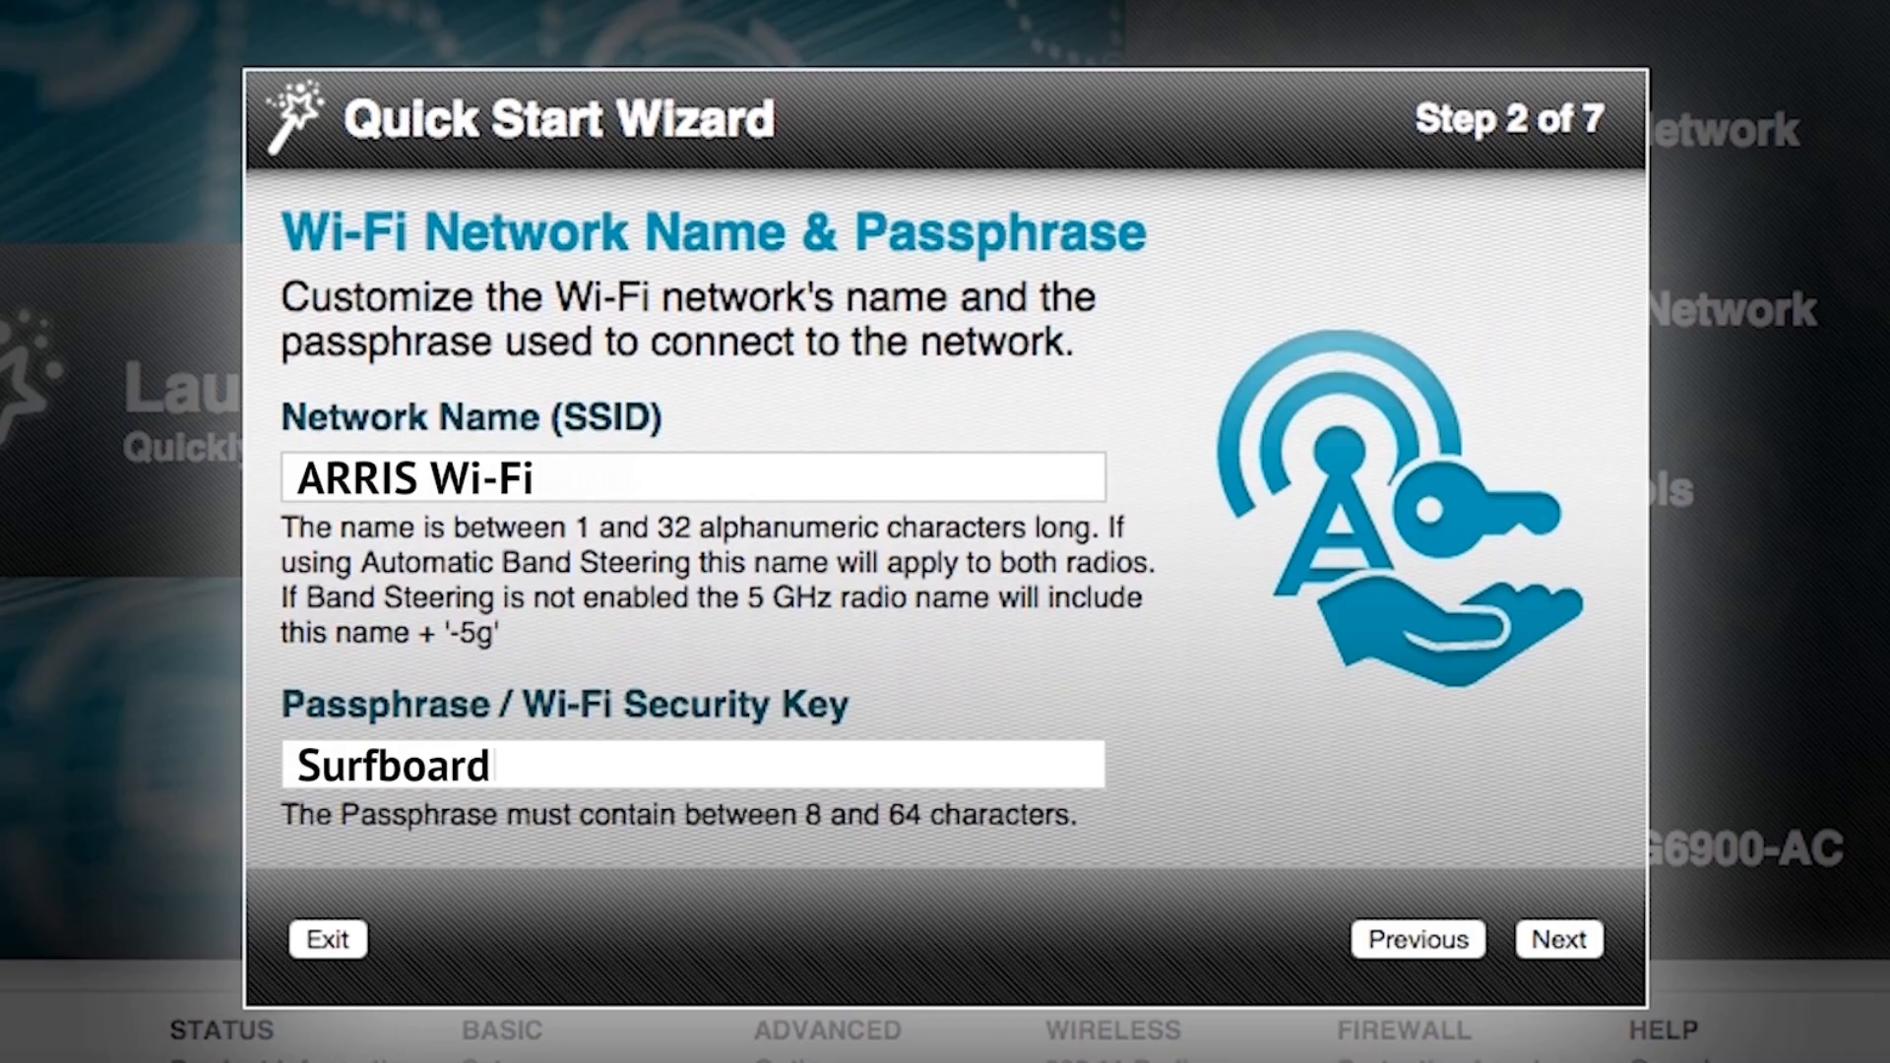
# Accept the 'ARRIS Wi-Fi' settings and continue through the wizard to User Security Configuration.
pyautogui.click(1560, 935)
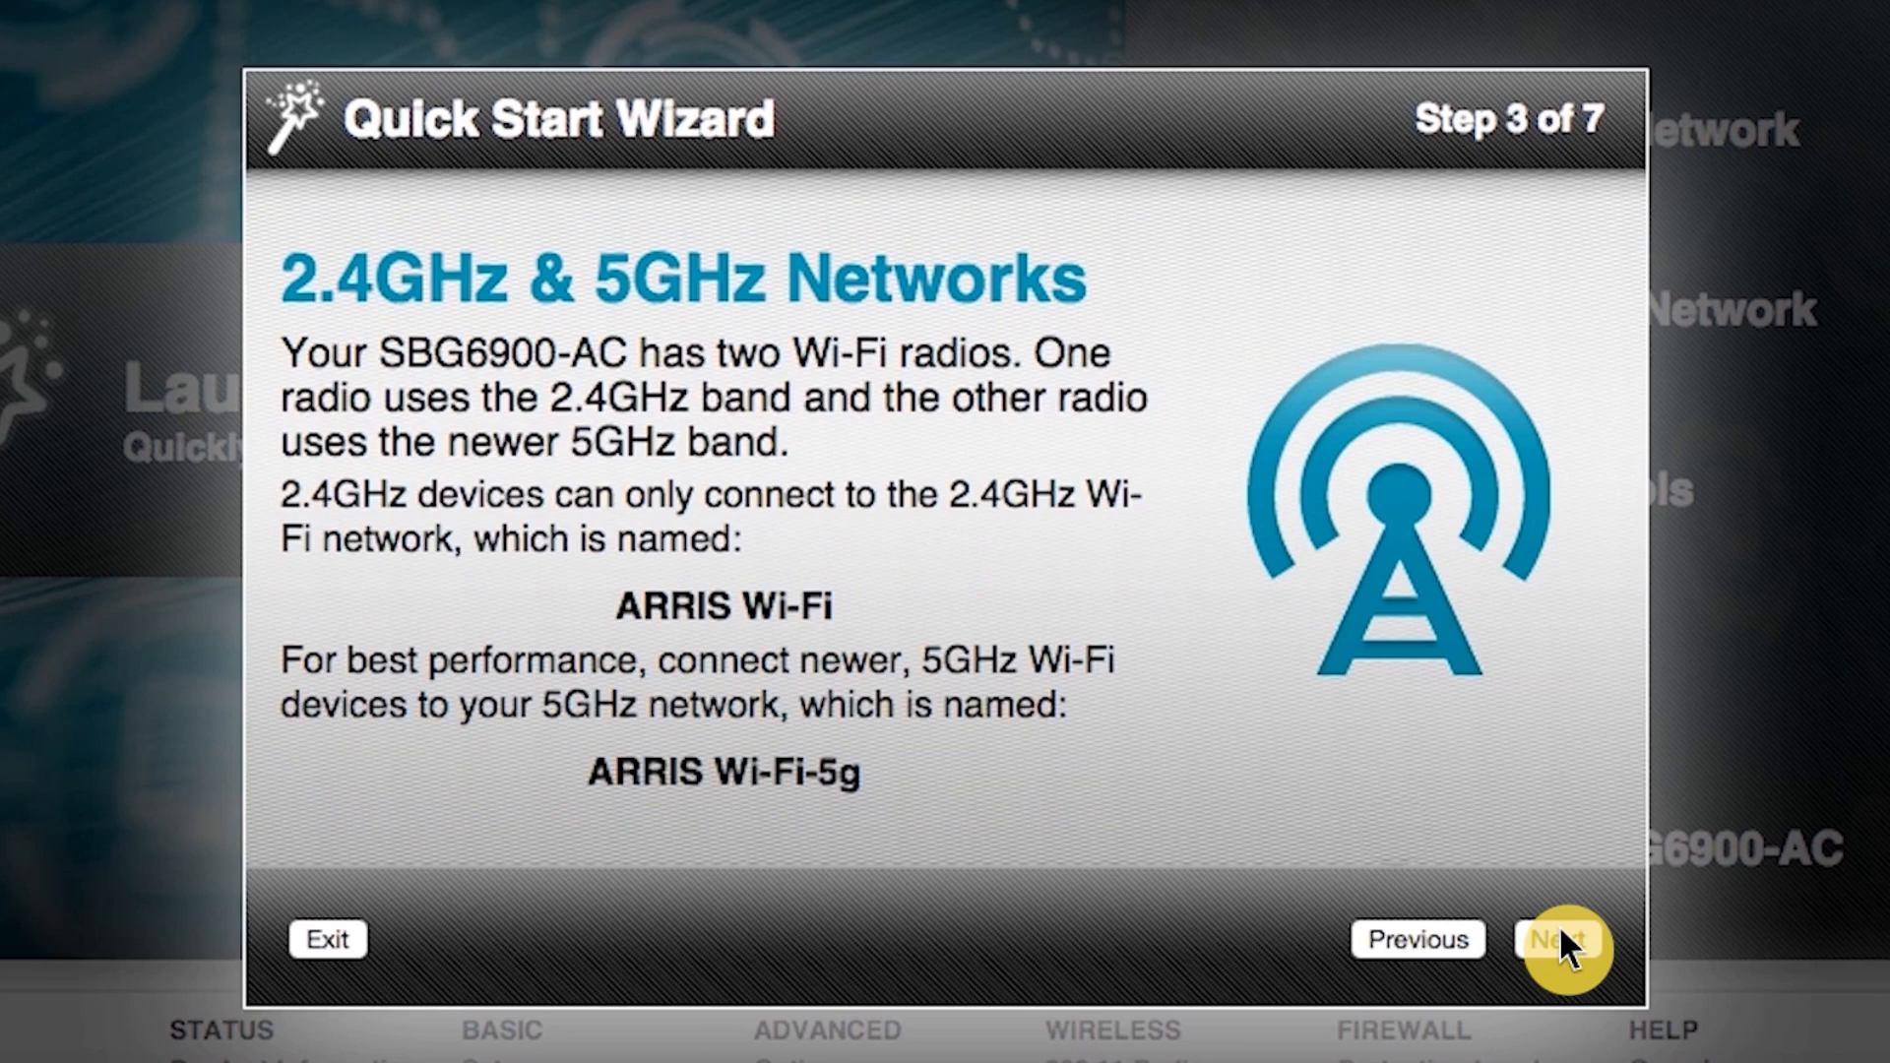
pyautogui.click(1558, 937)
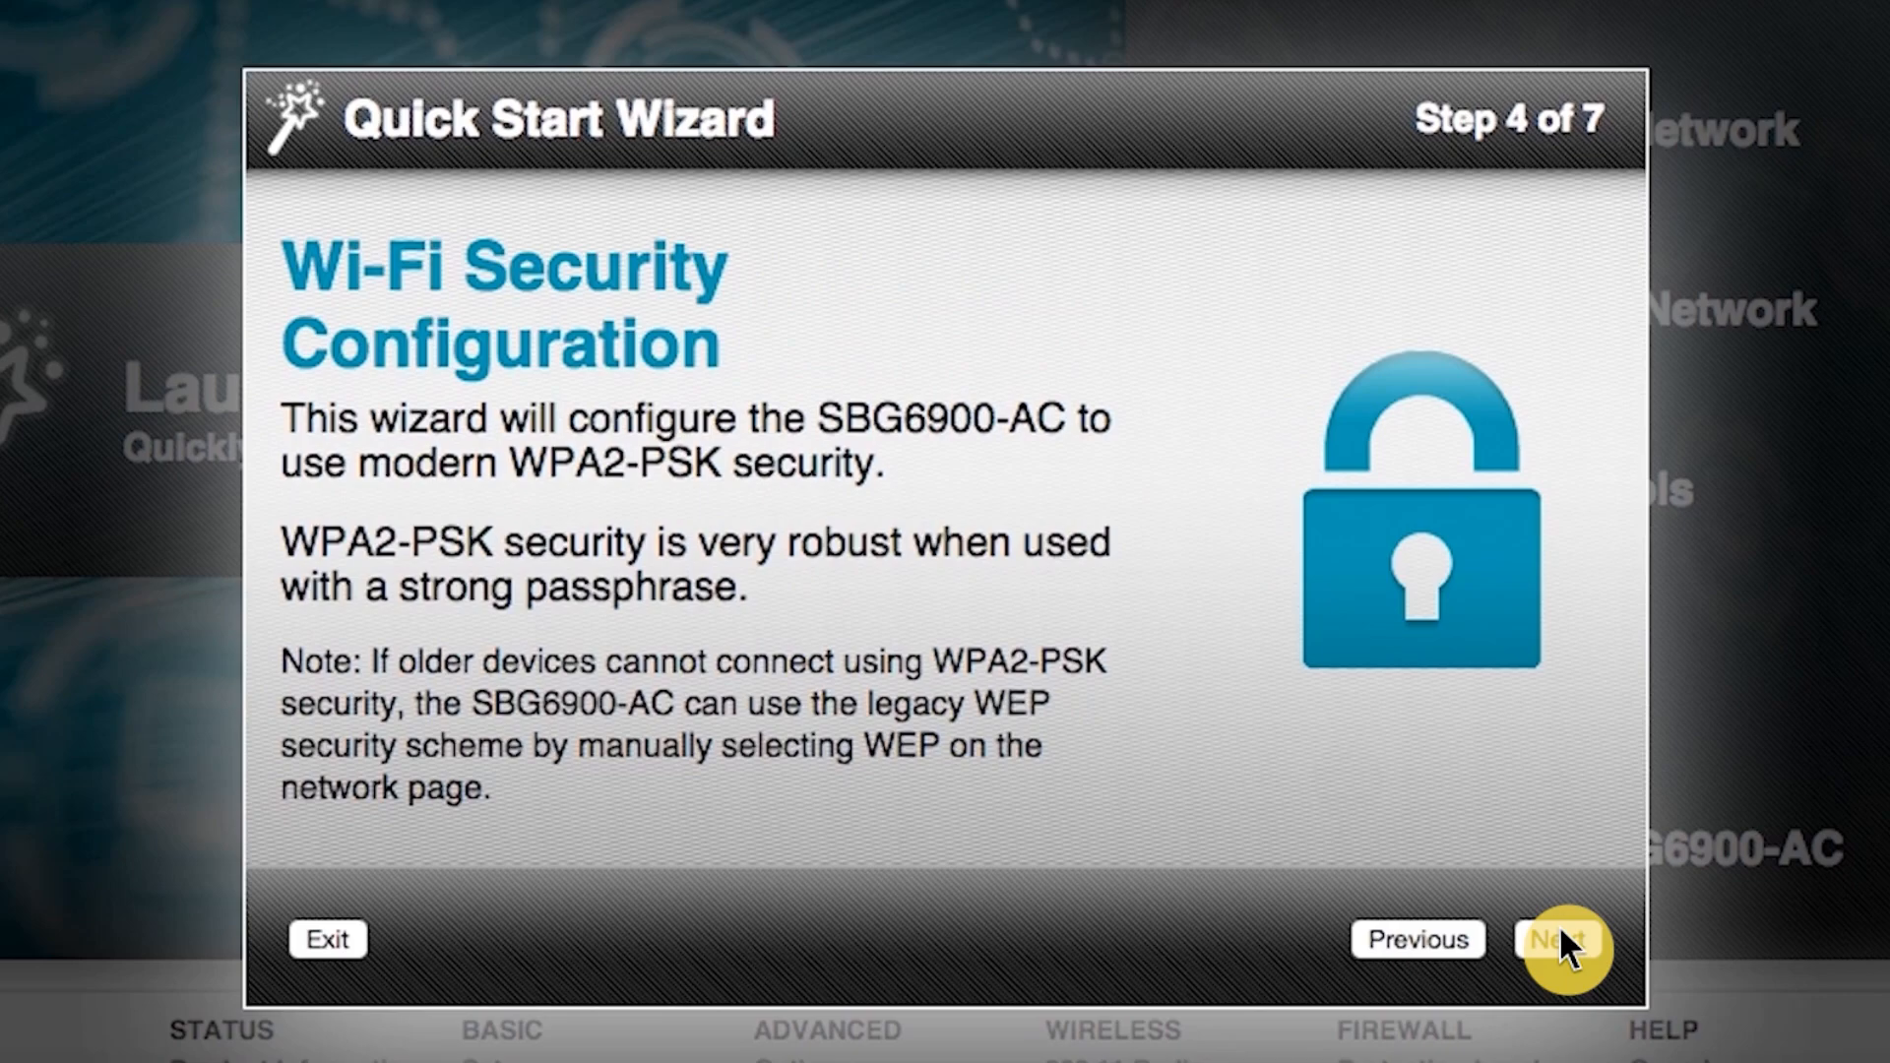
pyautogui.click(1561, 935)
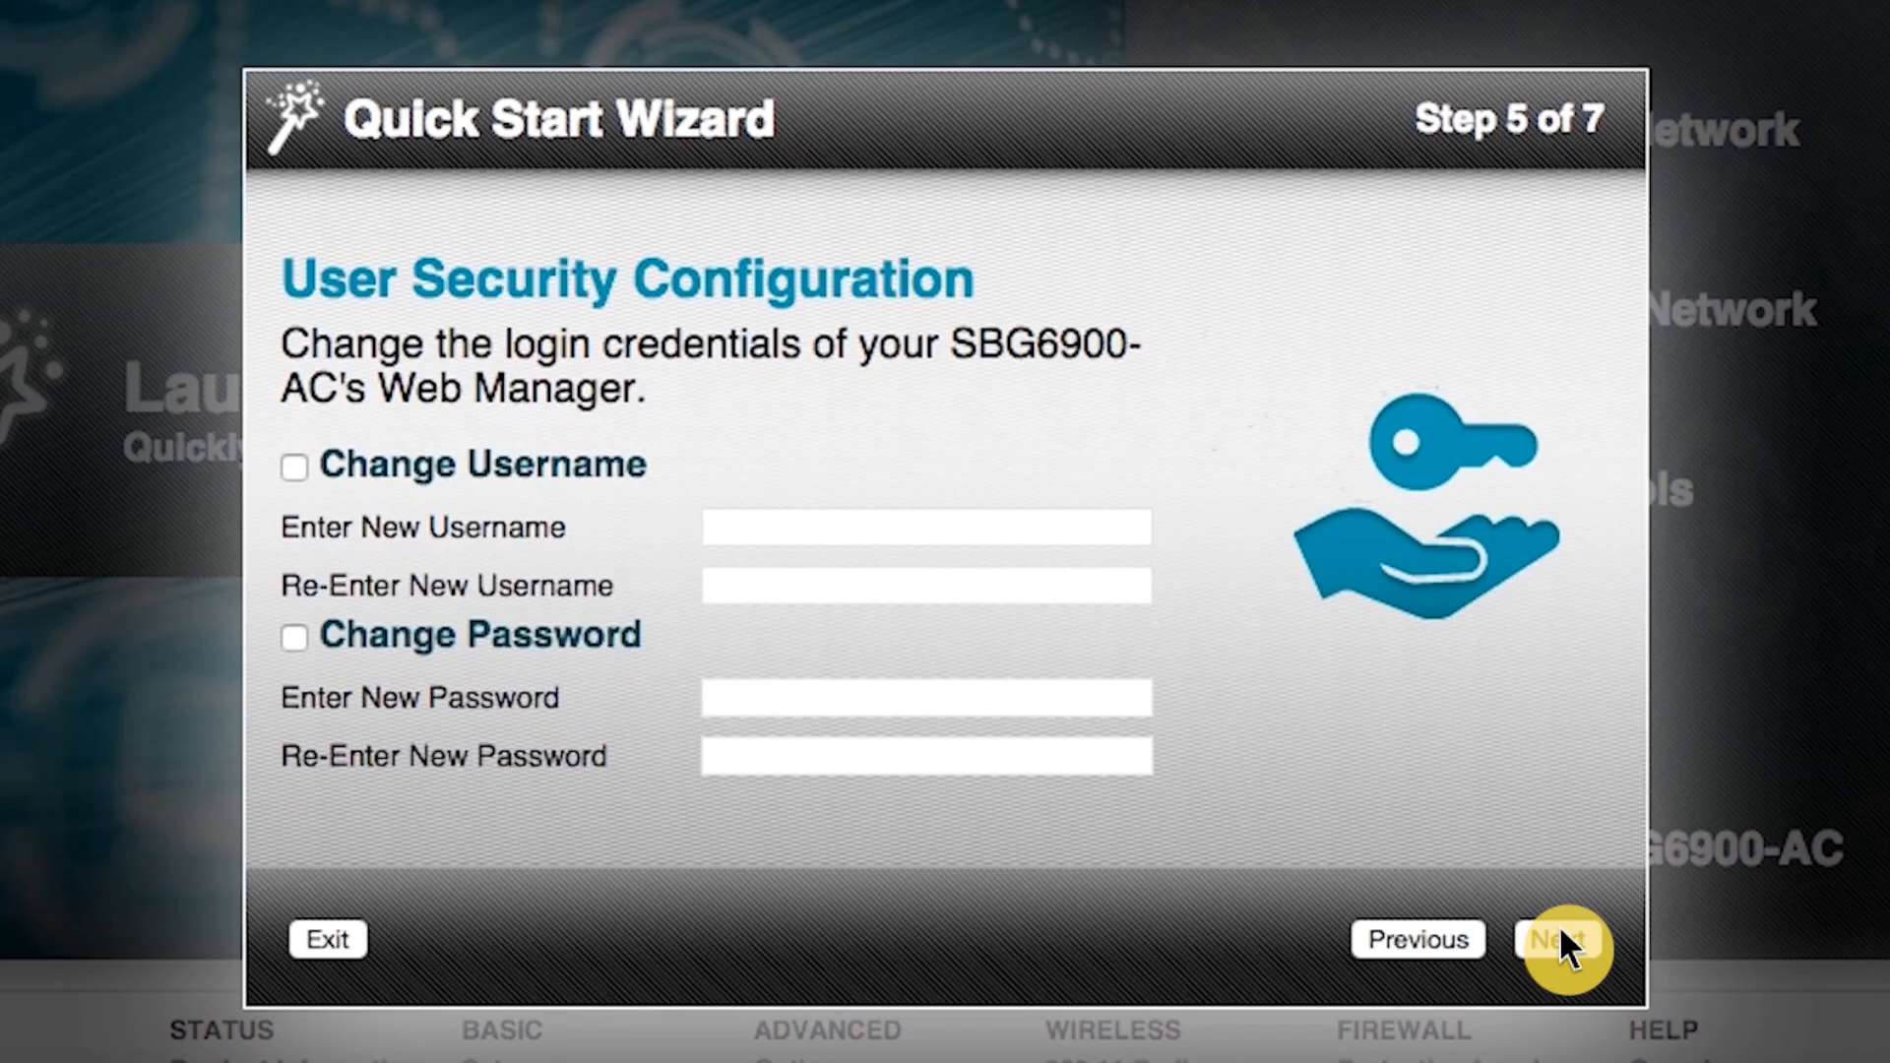
# Change the Web Manager username to admin123, entered in both username fields.
pyautogui.click(295, 466)
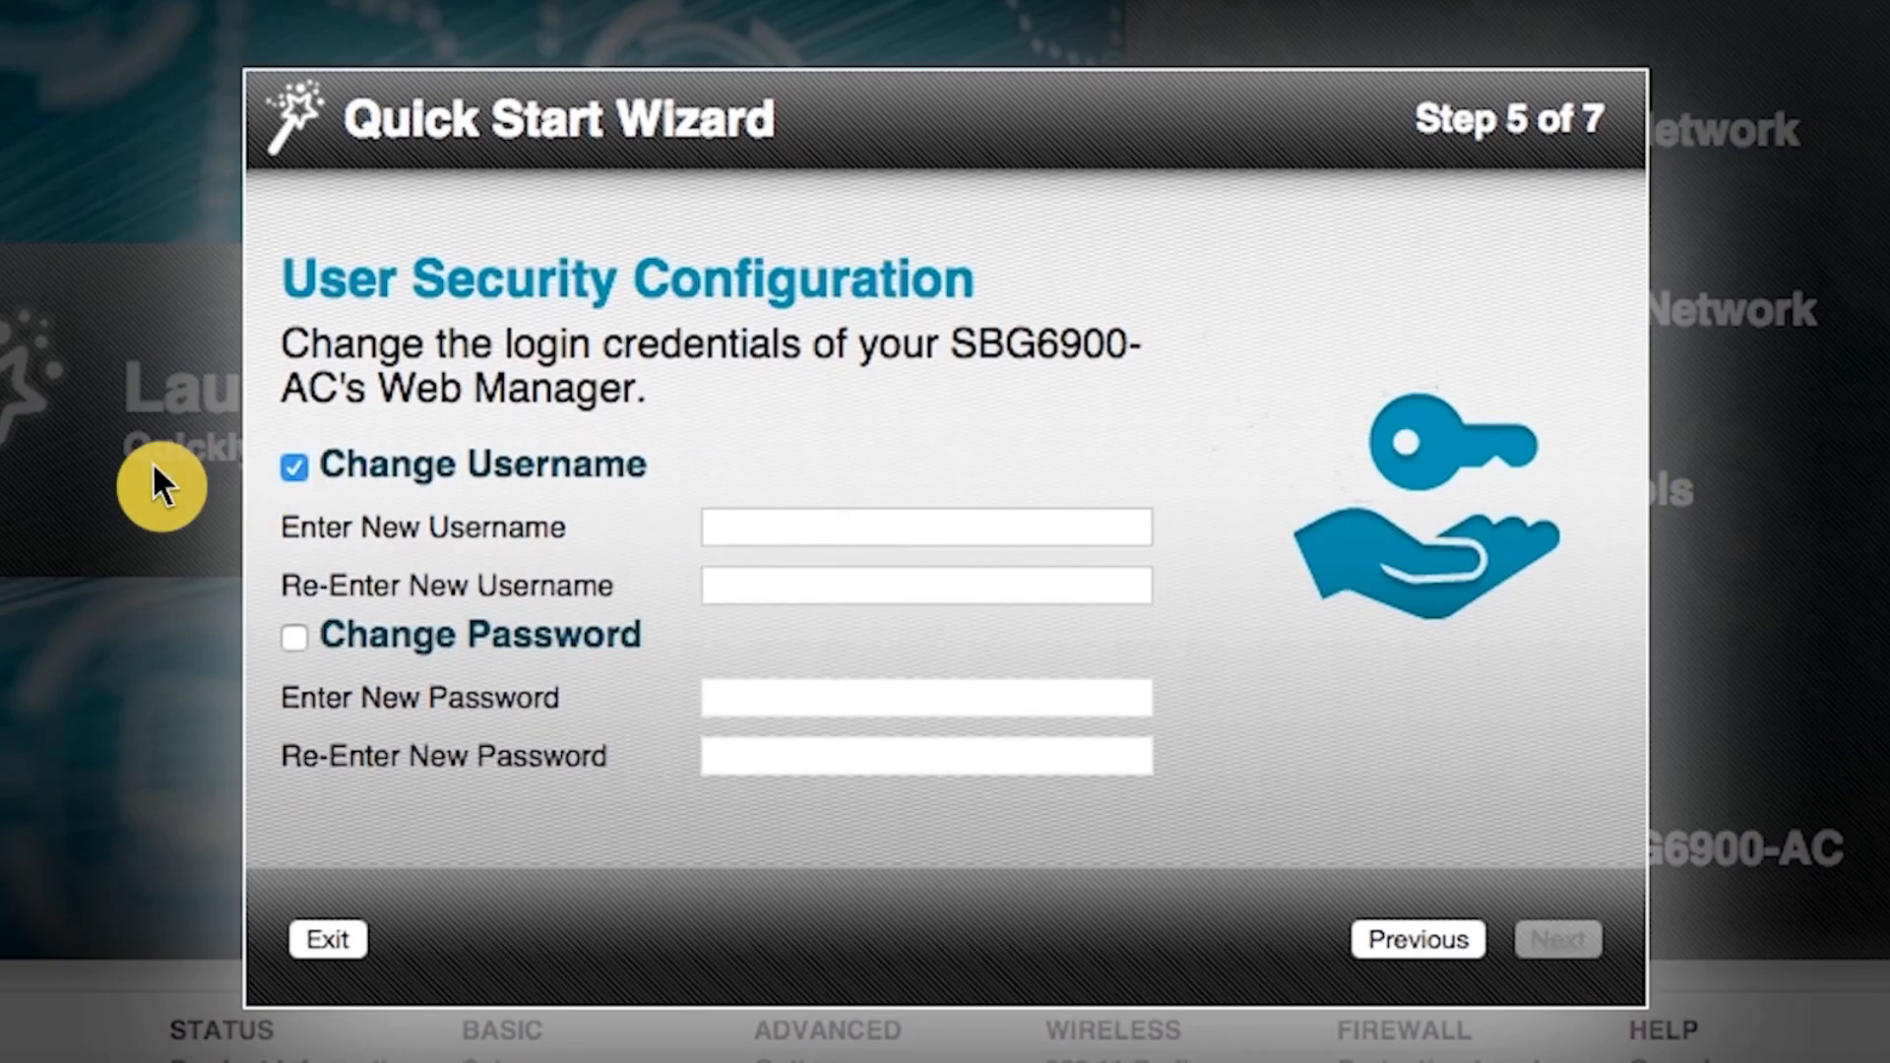
pyautogui.write('admin123')
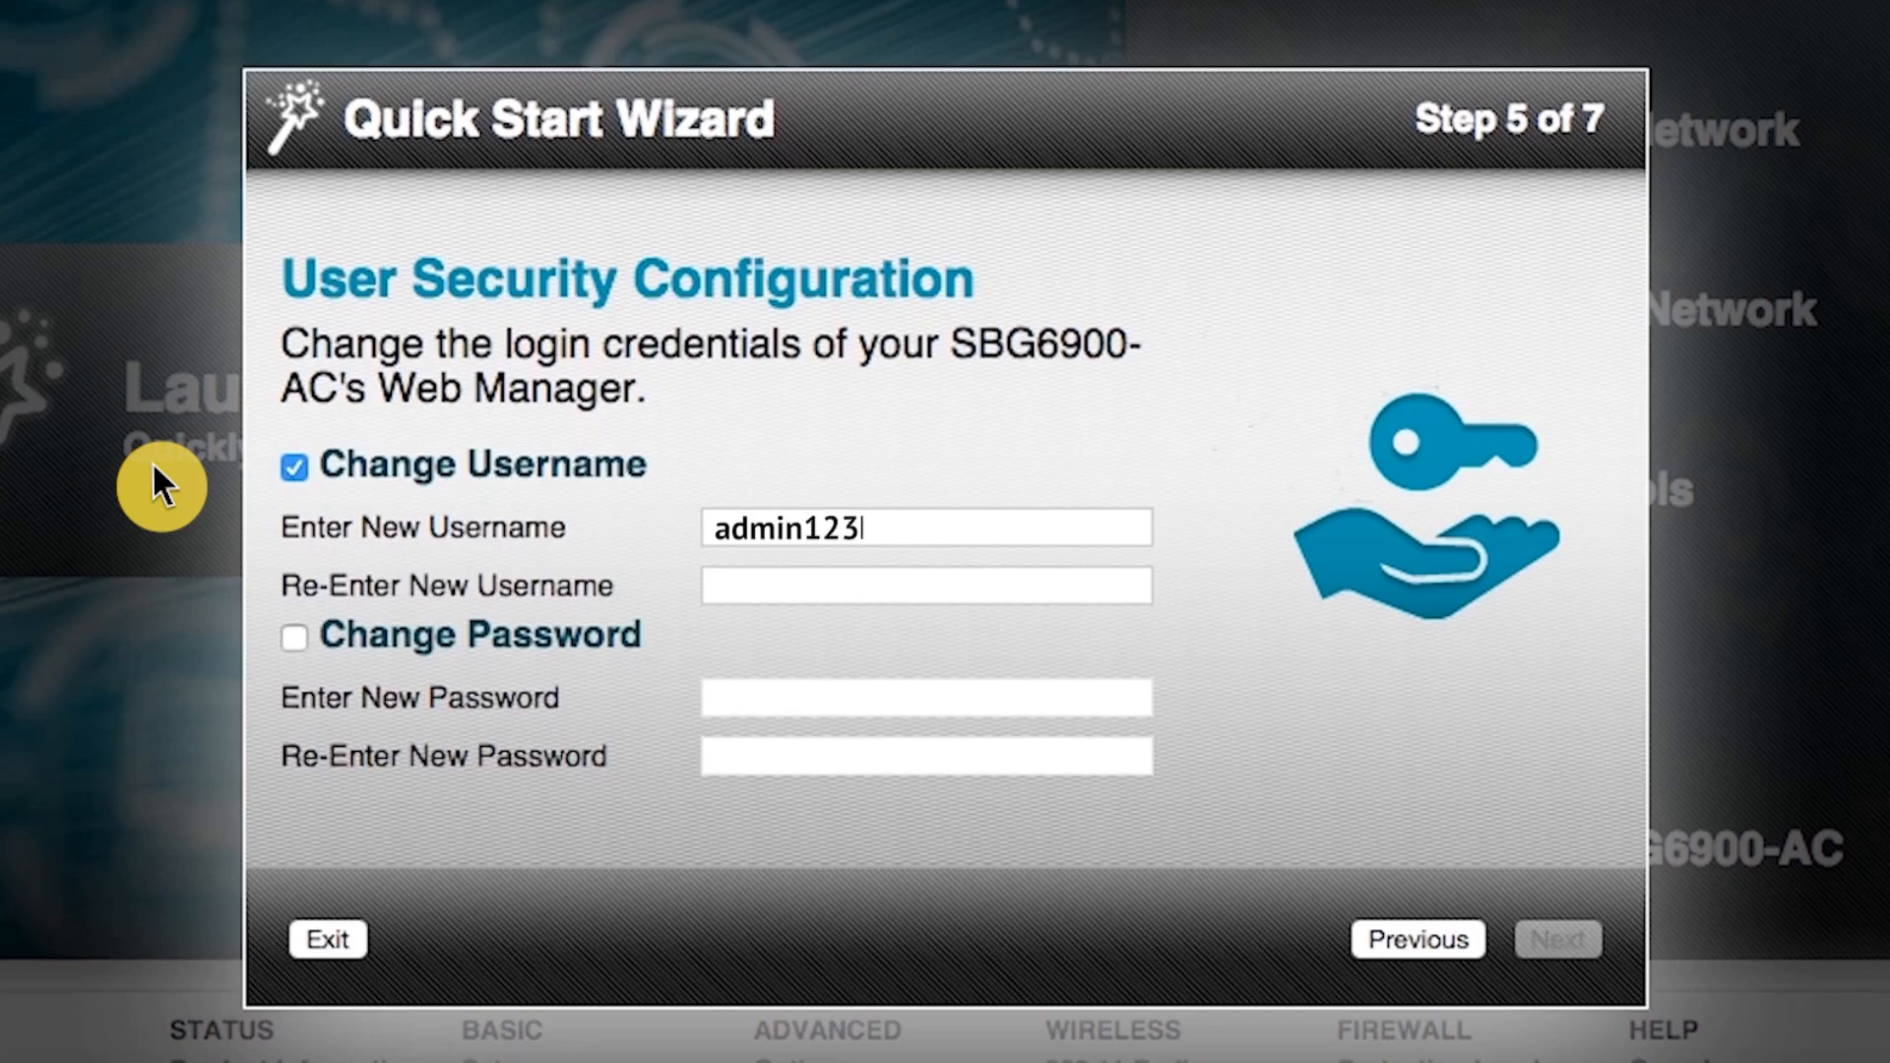
pyautogui.press('Tab')
pyautogui.write('admin123')
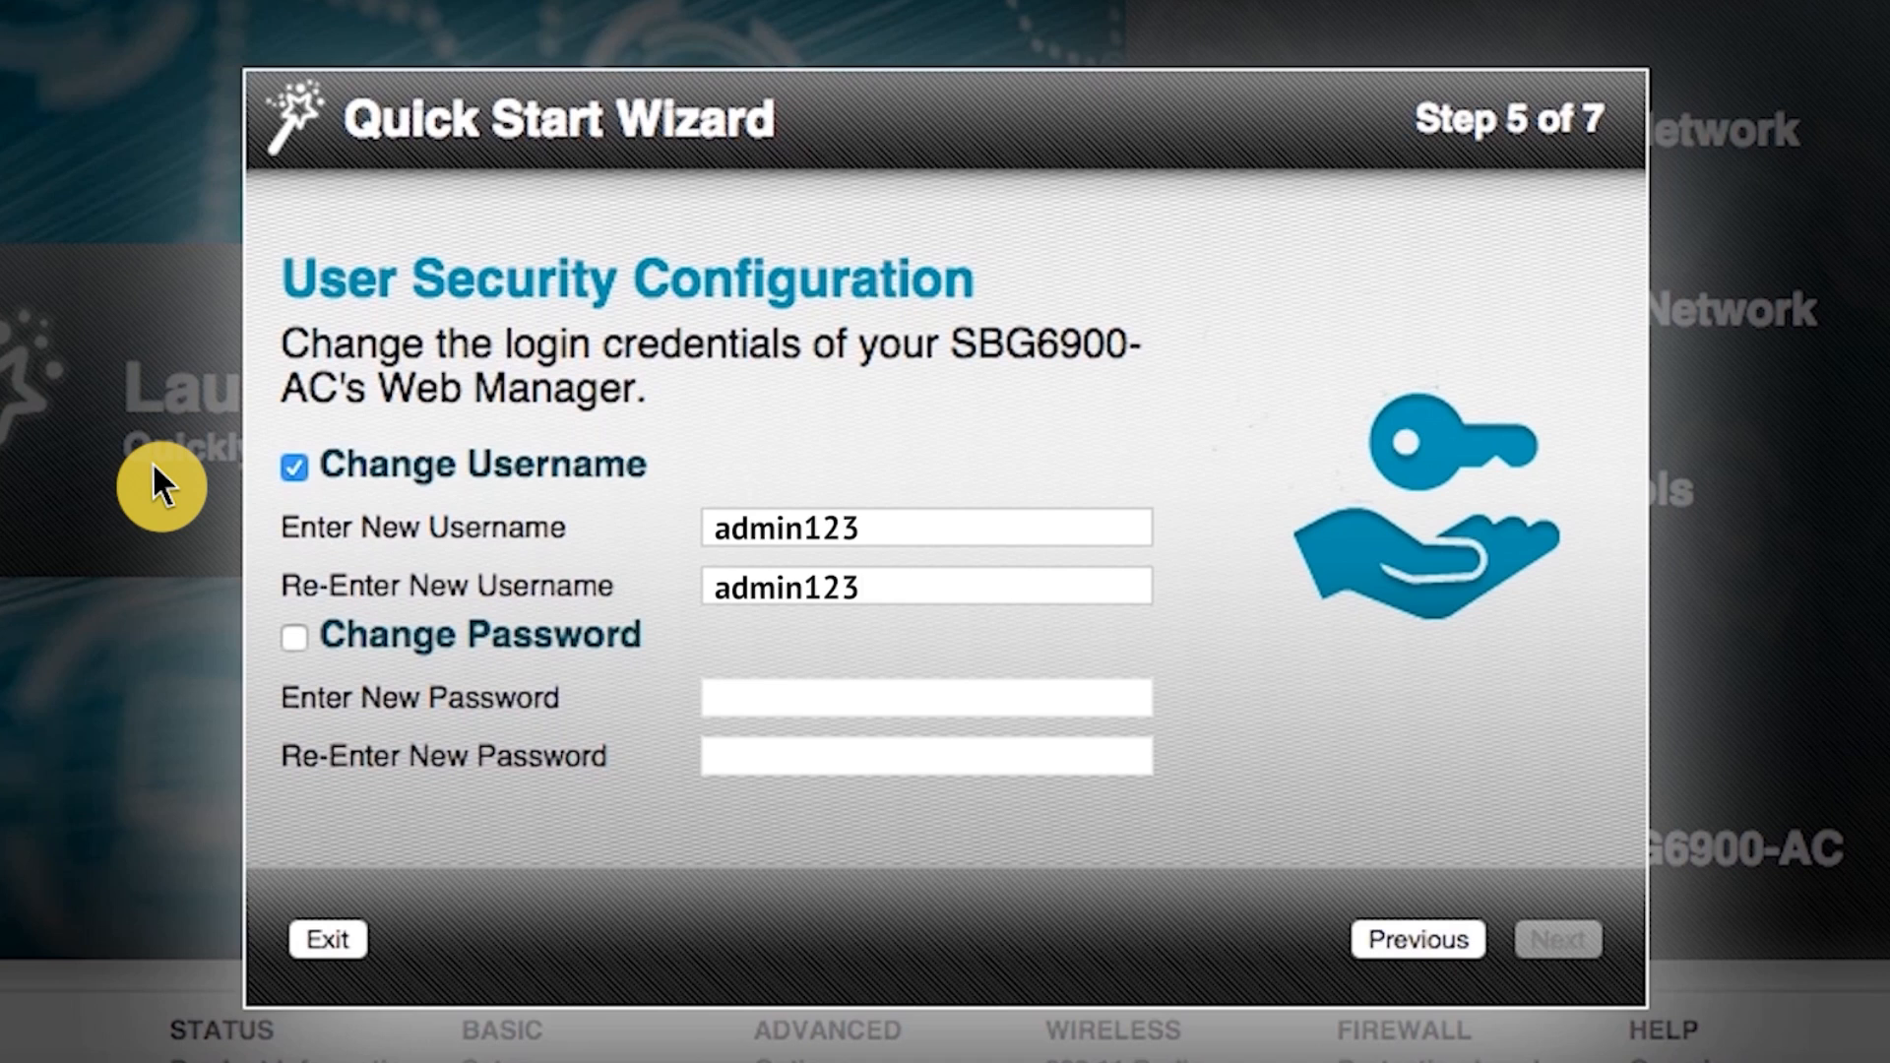
# Enable a password change, enter the new password and its confirmation, and continue.
pyautogui.click(292, 635)
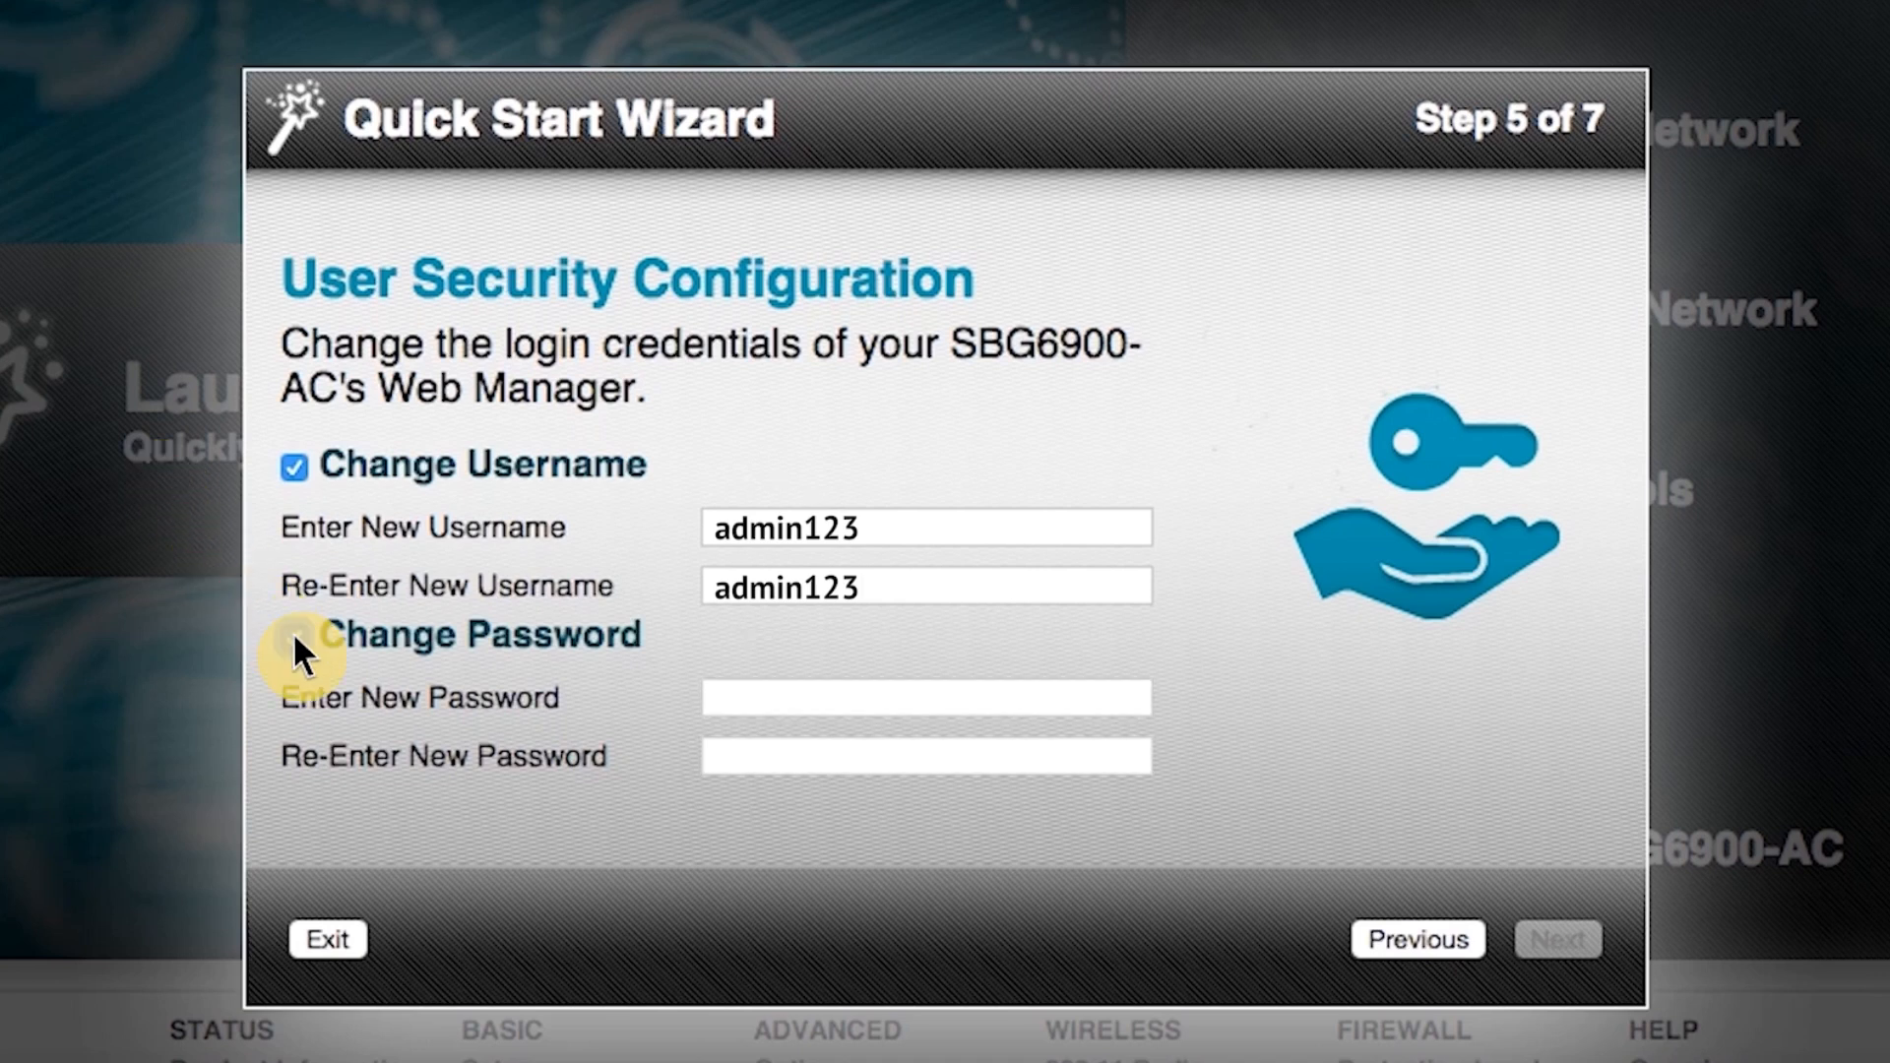
pyautogui.press('Tab')
pyautogui.write('pas')
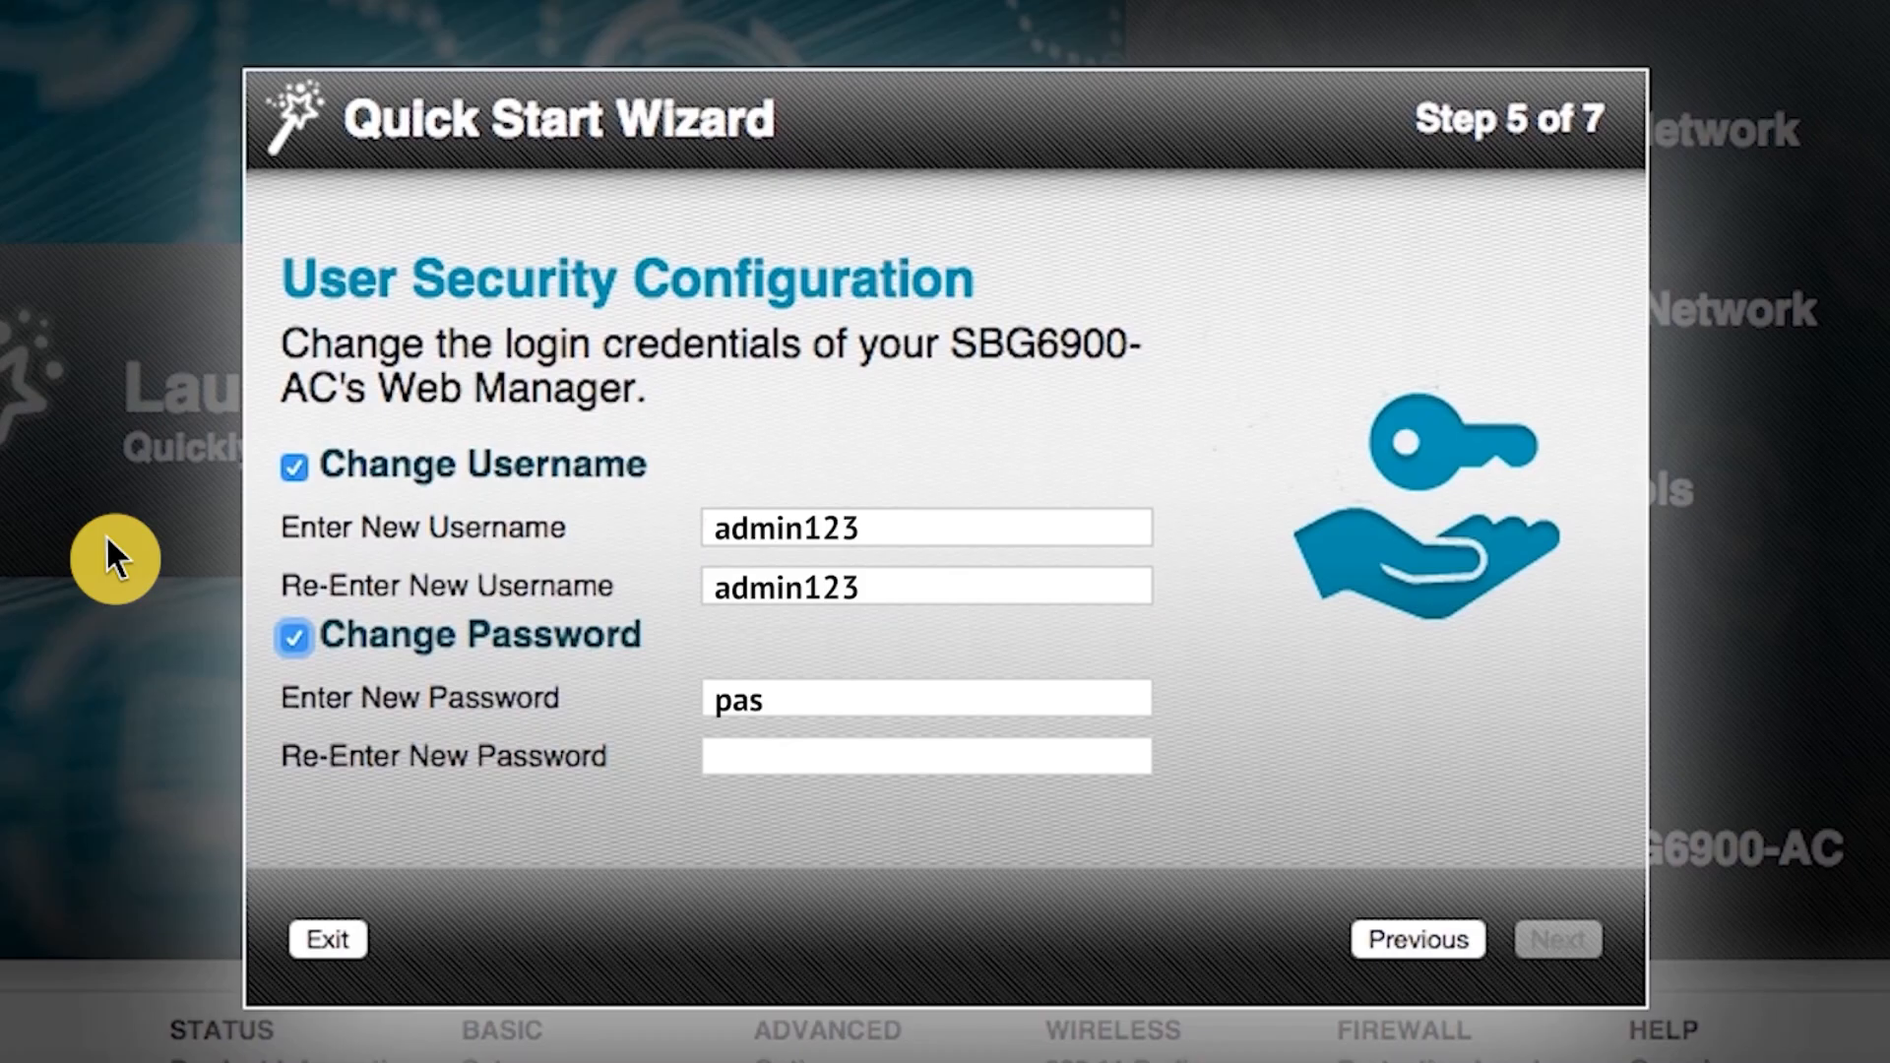
pyautogui.write('sword123')
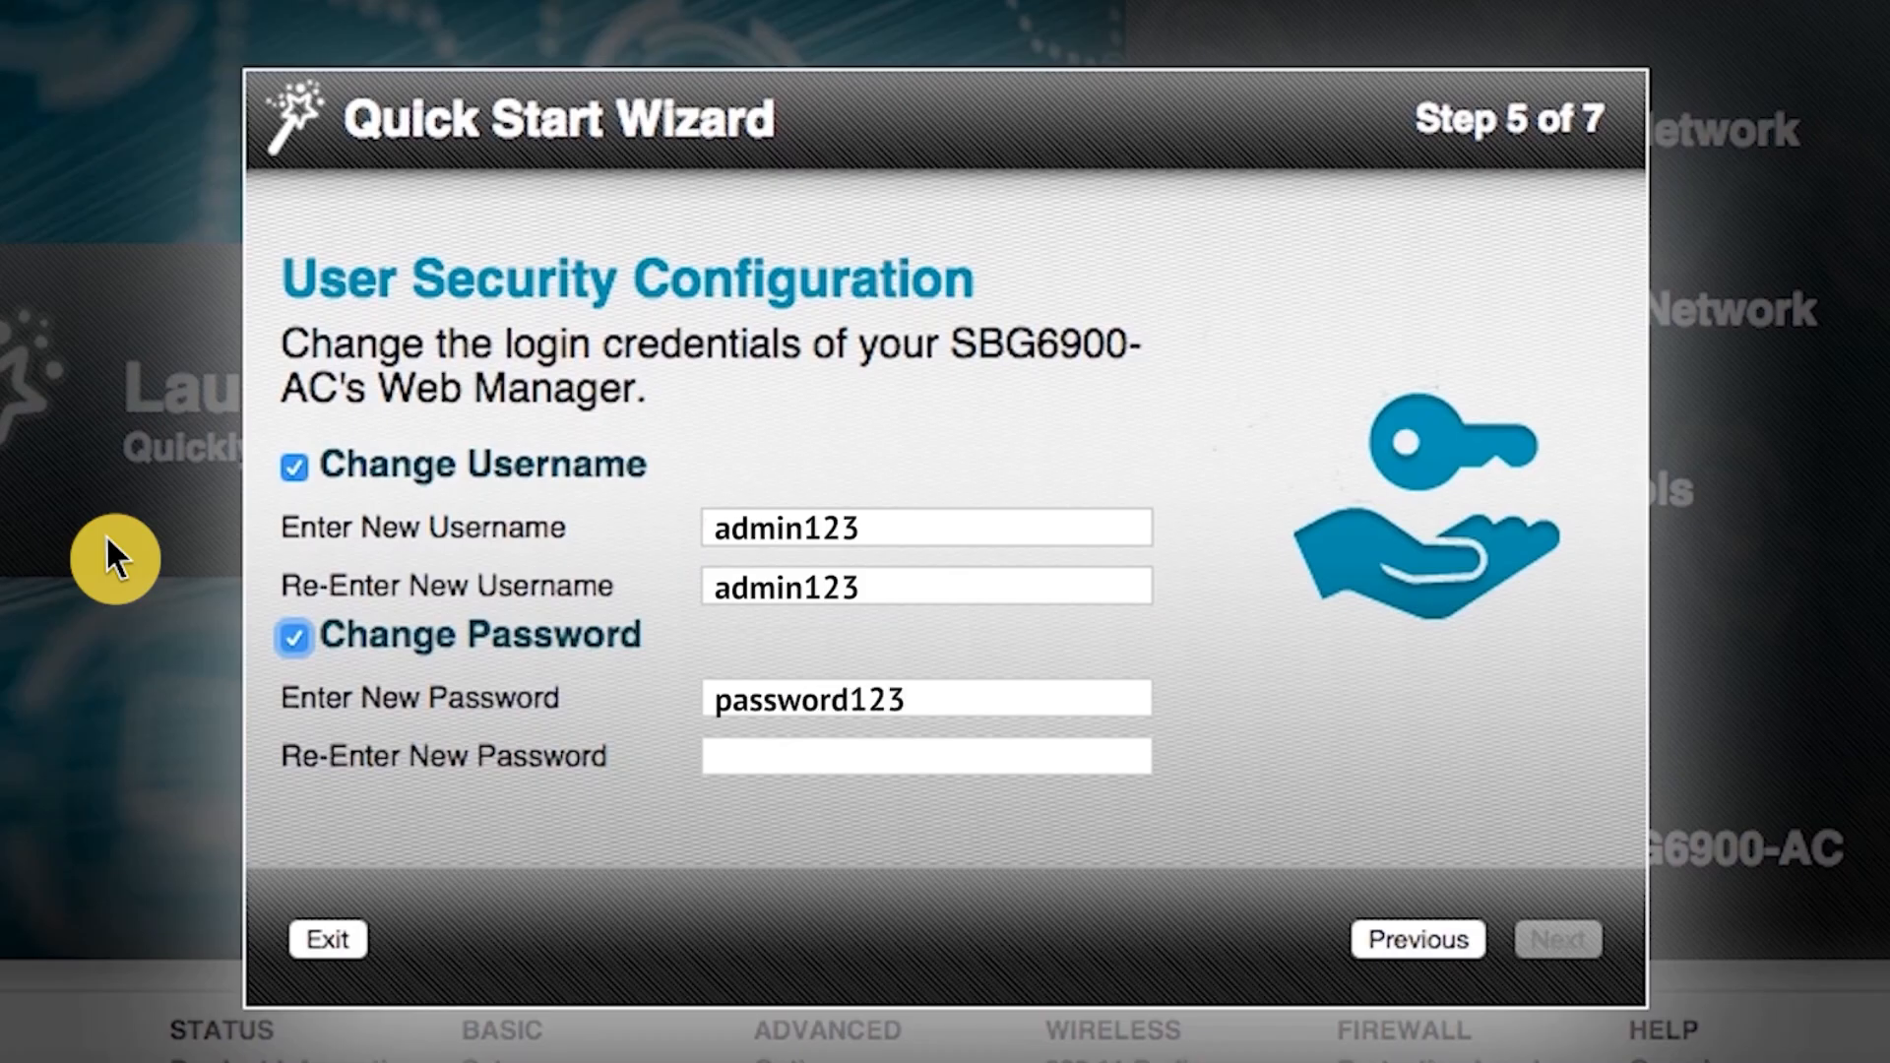
pyautogui.press('Tab')
pyautogui.write('password123')
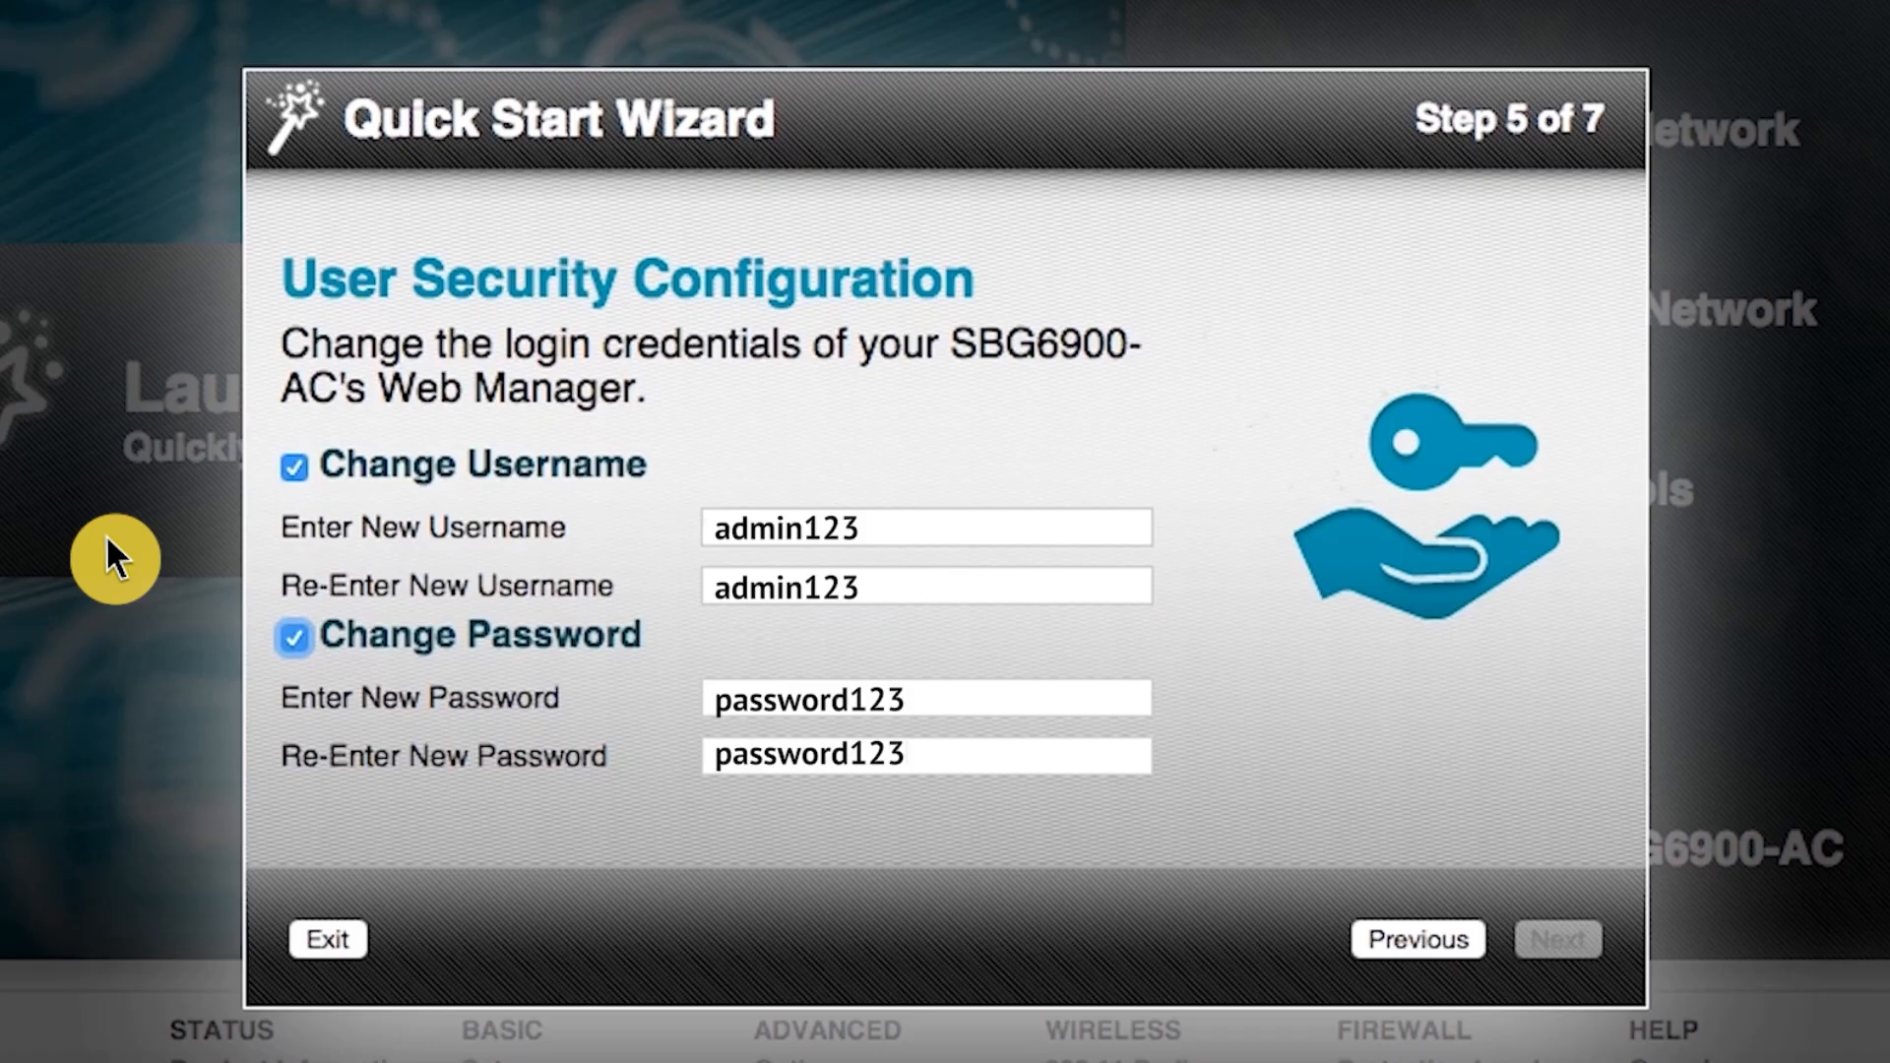
pyautogui.click(1562, 937)
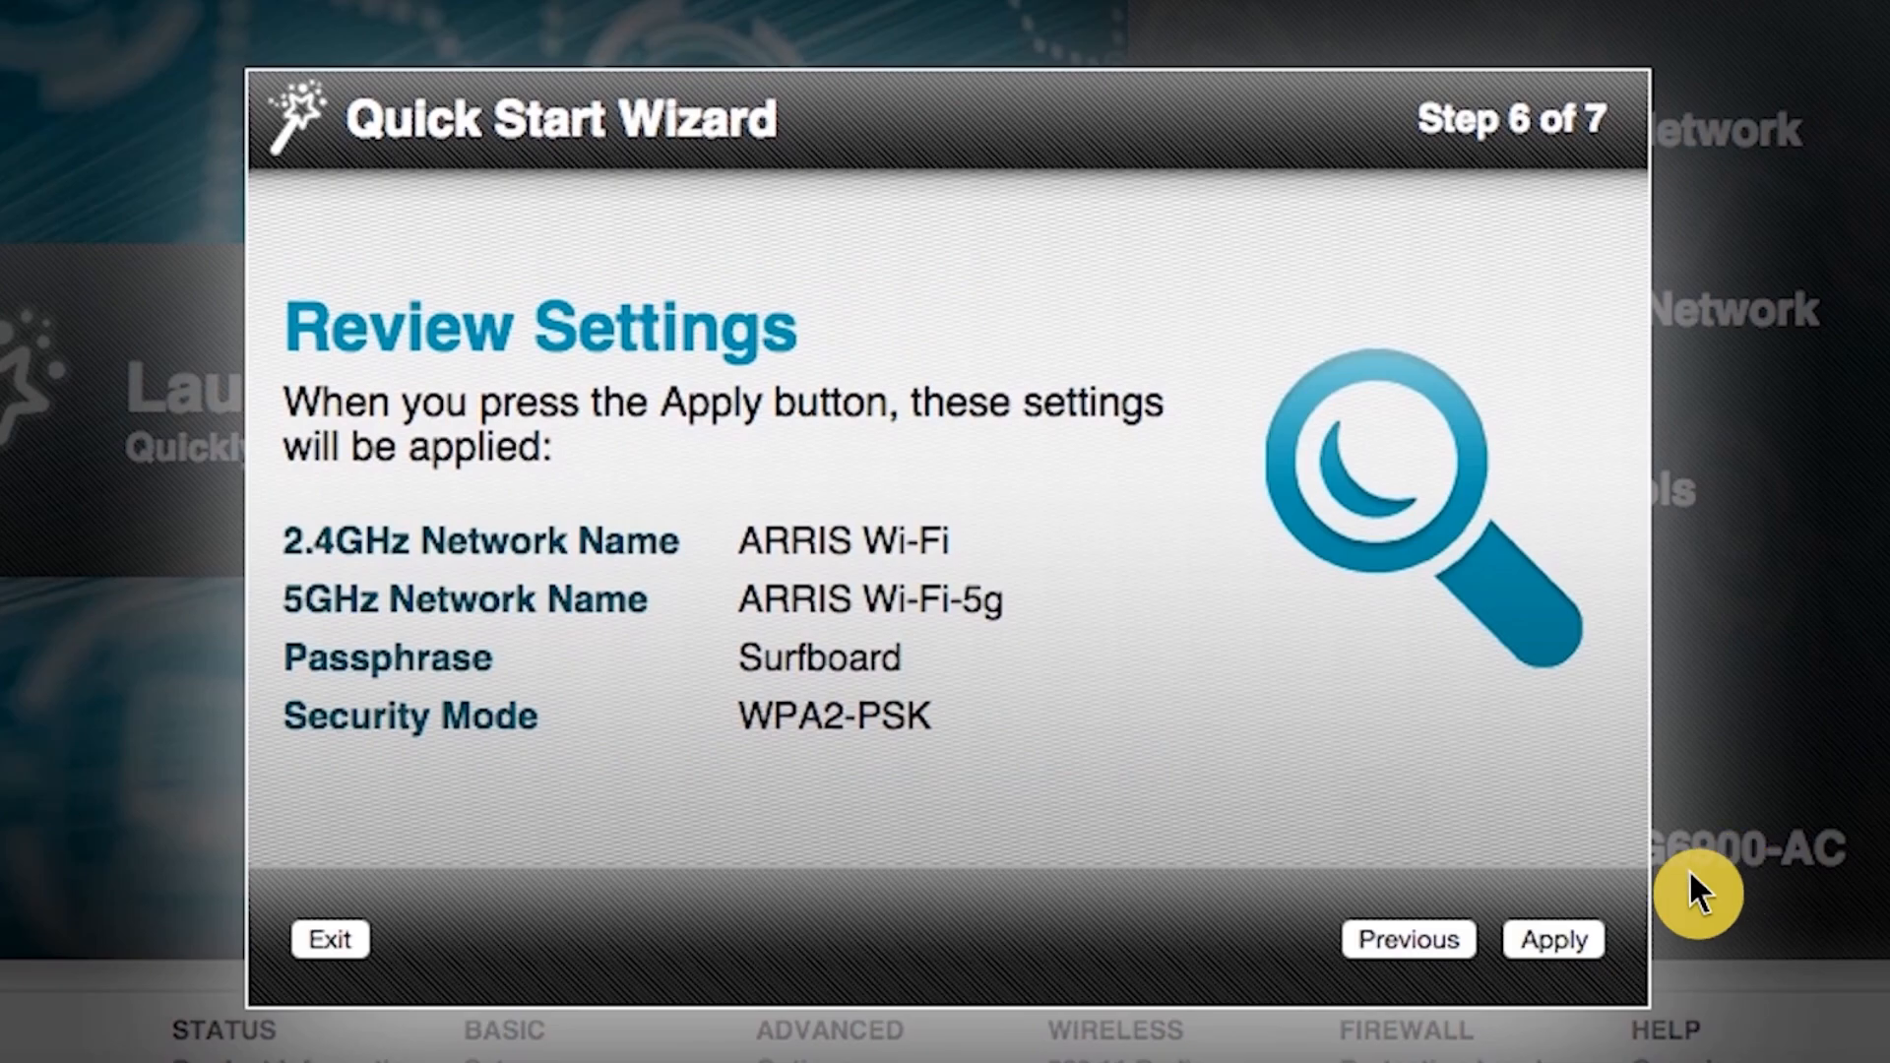
# Apply the reviewed Quick Start Wizard settings.
pyautogui.click(1552, 937)
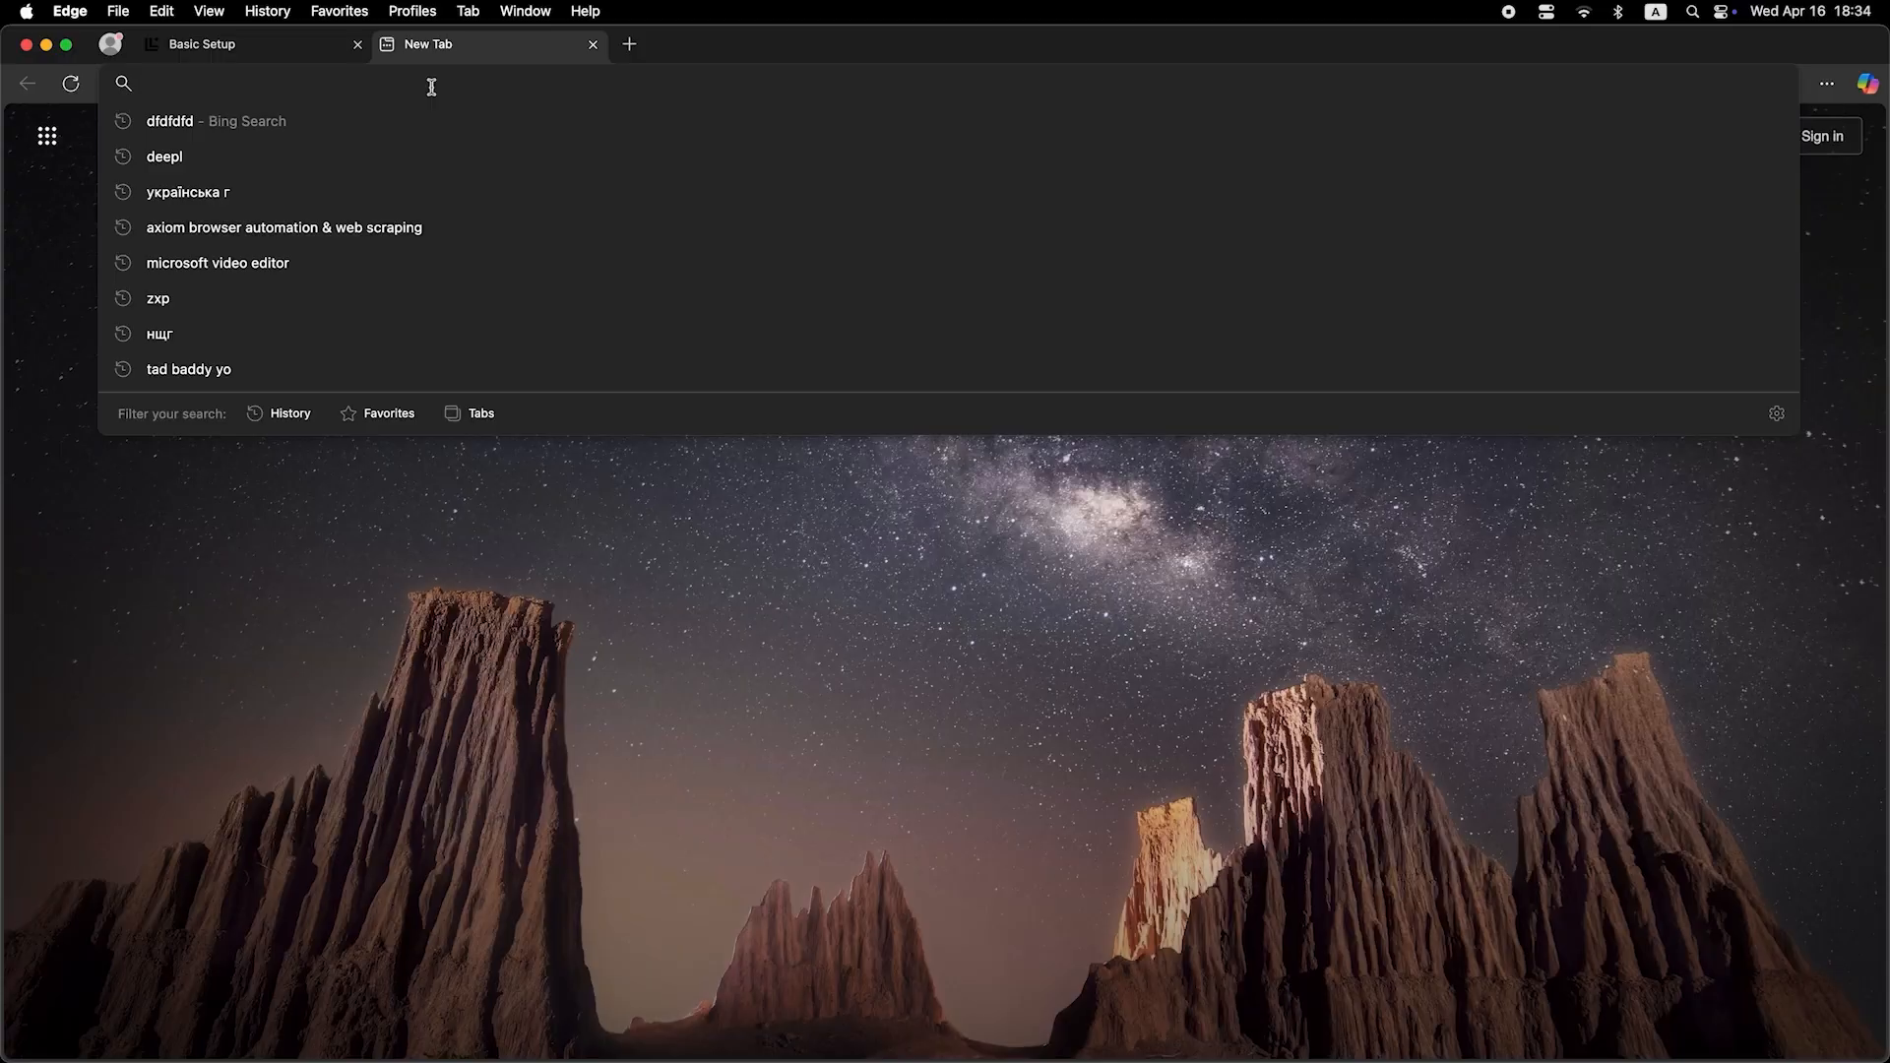
# Run a throwaway test search from the new Edge tab.
pyautogui.write('dfdfdfdf')
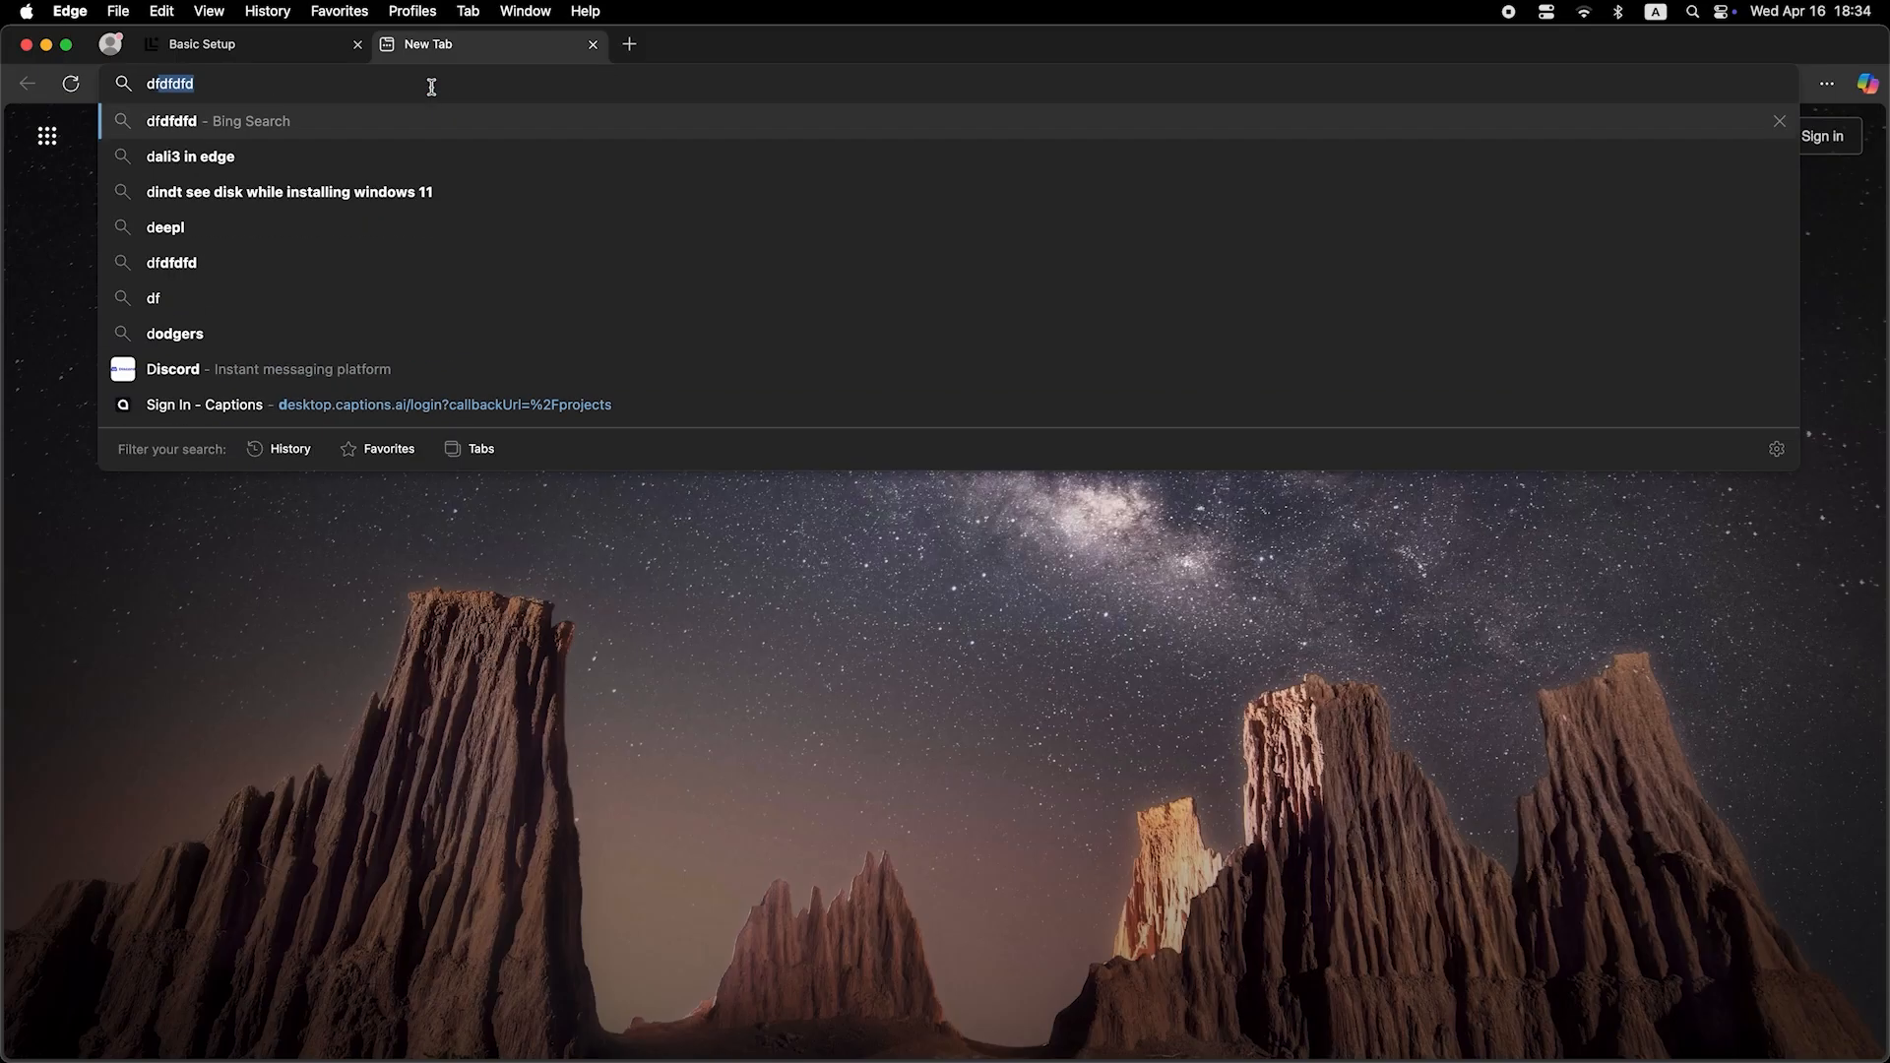
pyautogui.write('df')
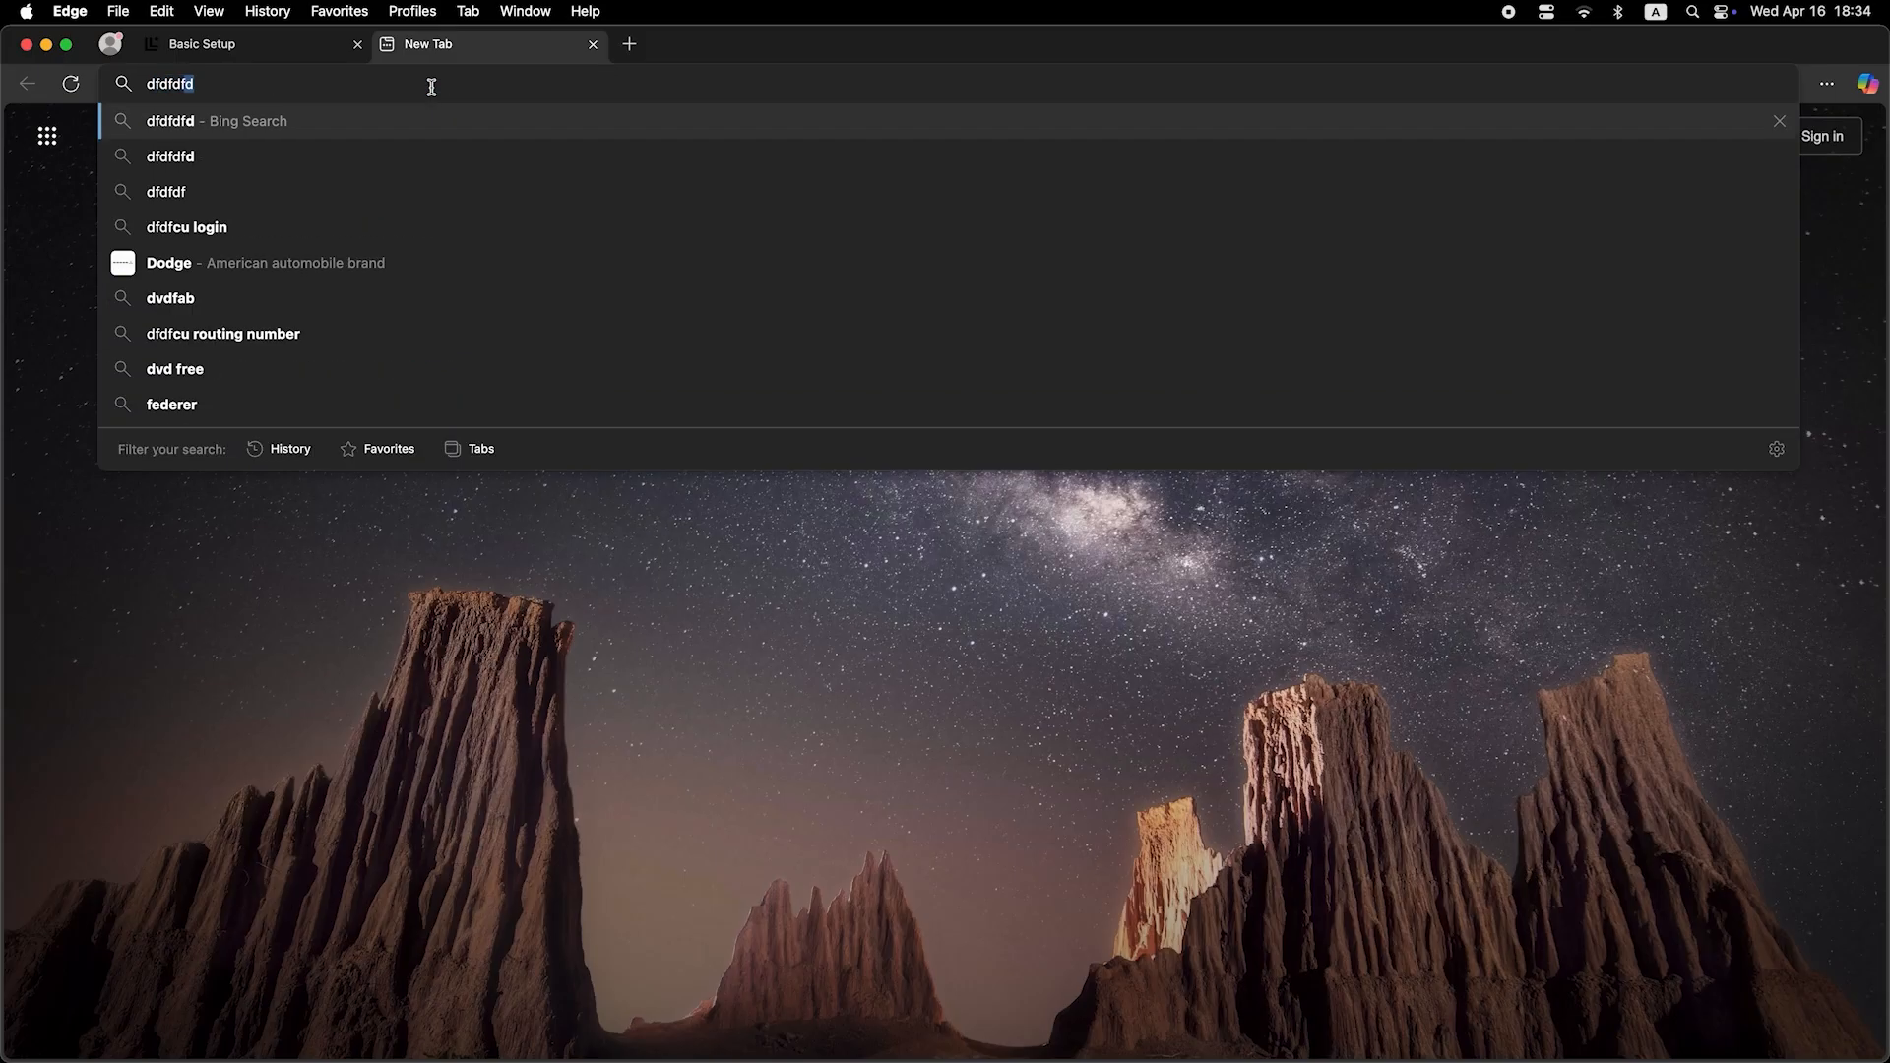
pyautogui.press('Return')
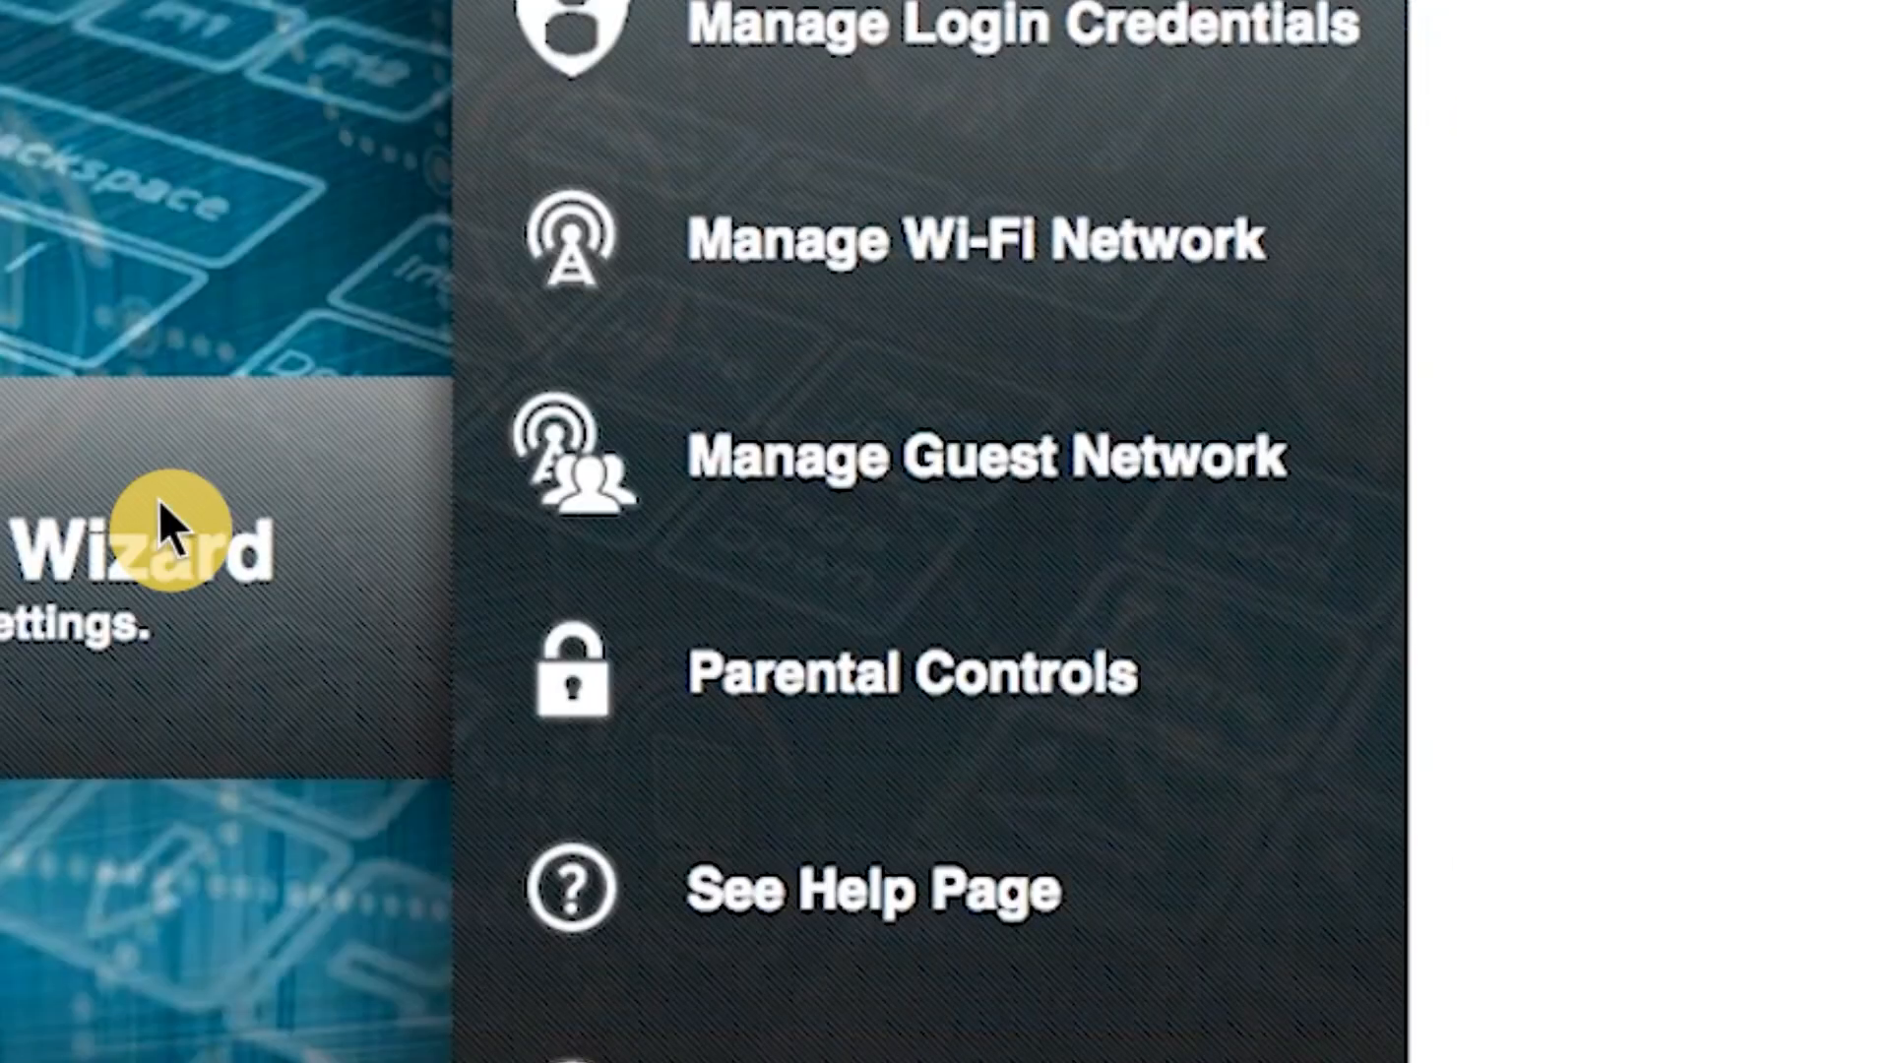
# Open Manage Guest Network and set the 2.4 GHz guest network to Enabled.
pyautogui.click(916, 455)
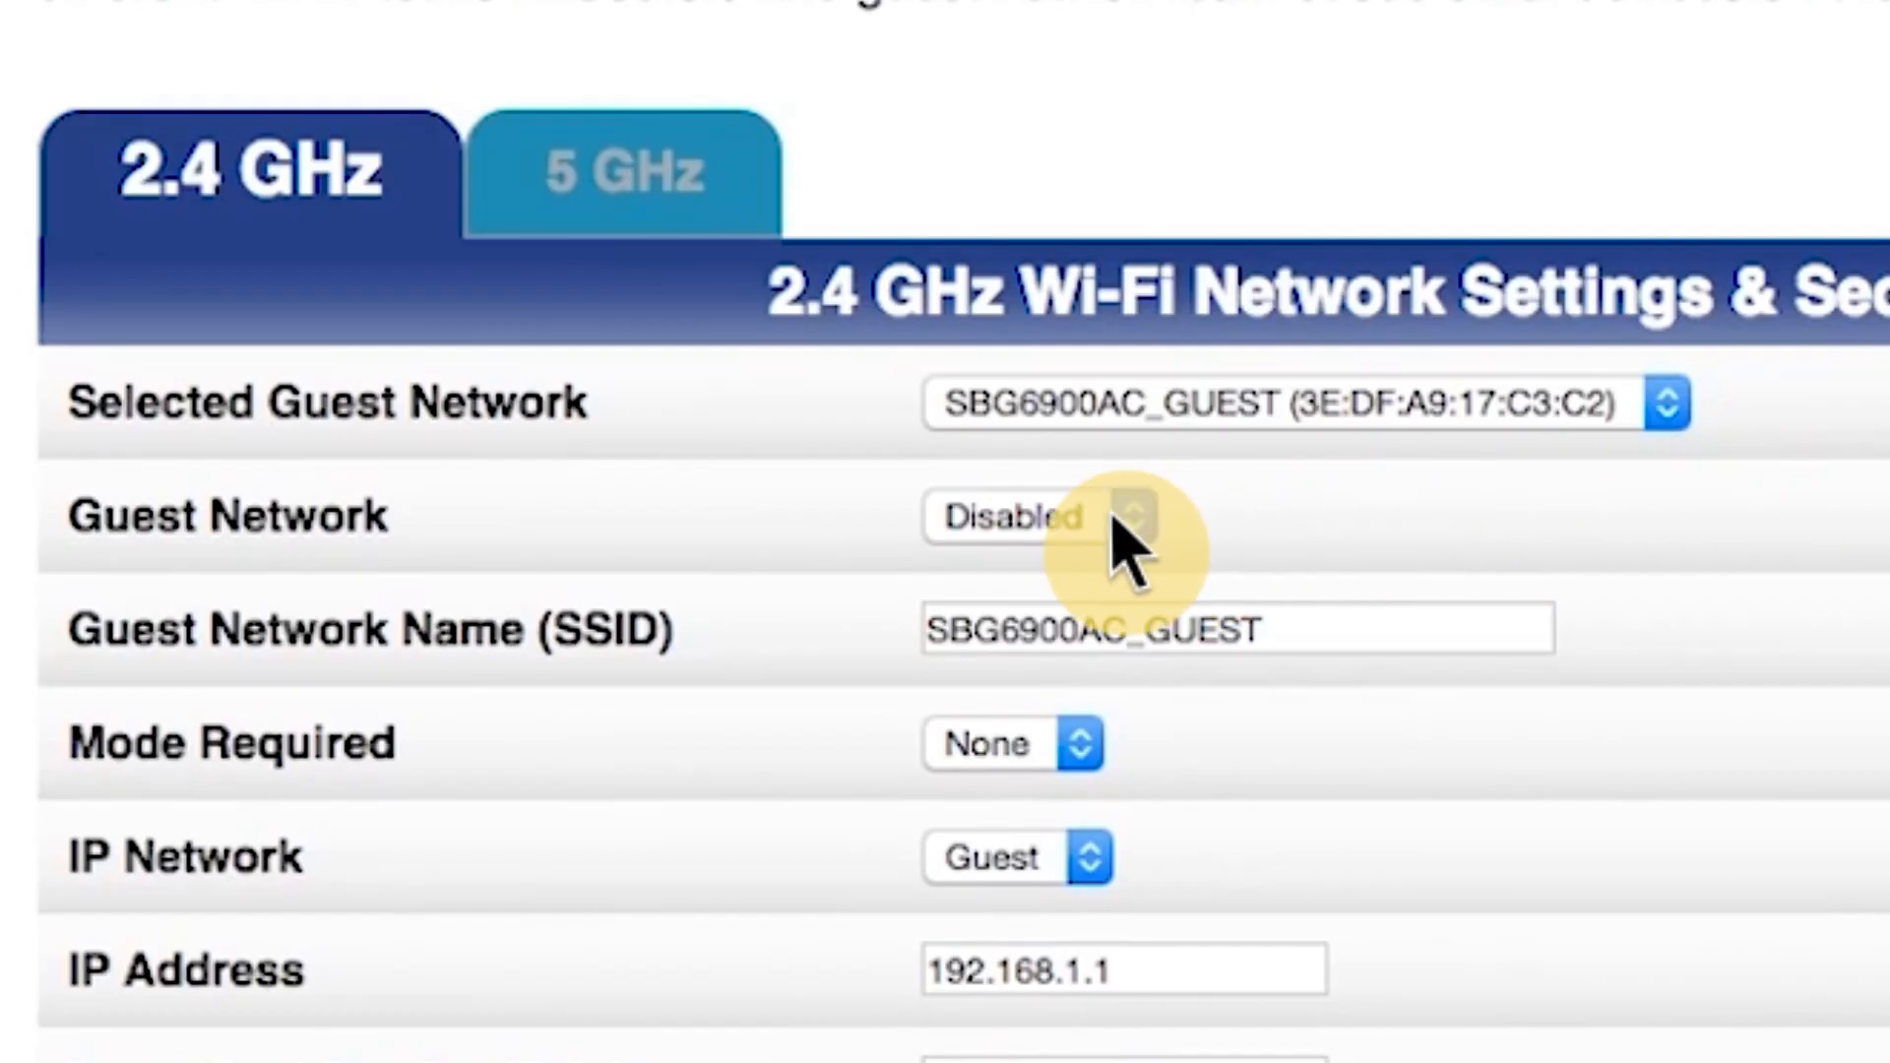
pyautogui.click(1115, 520)
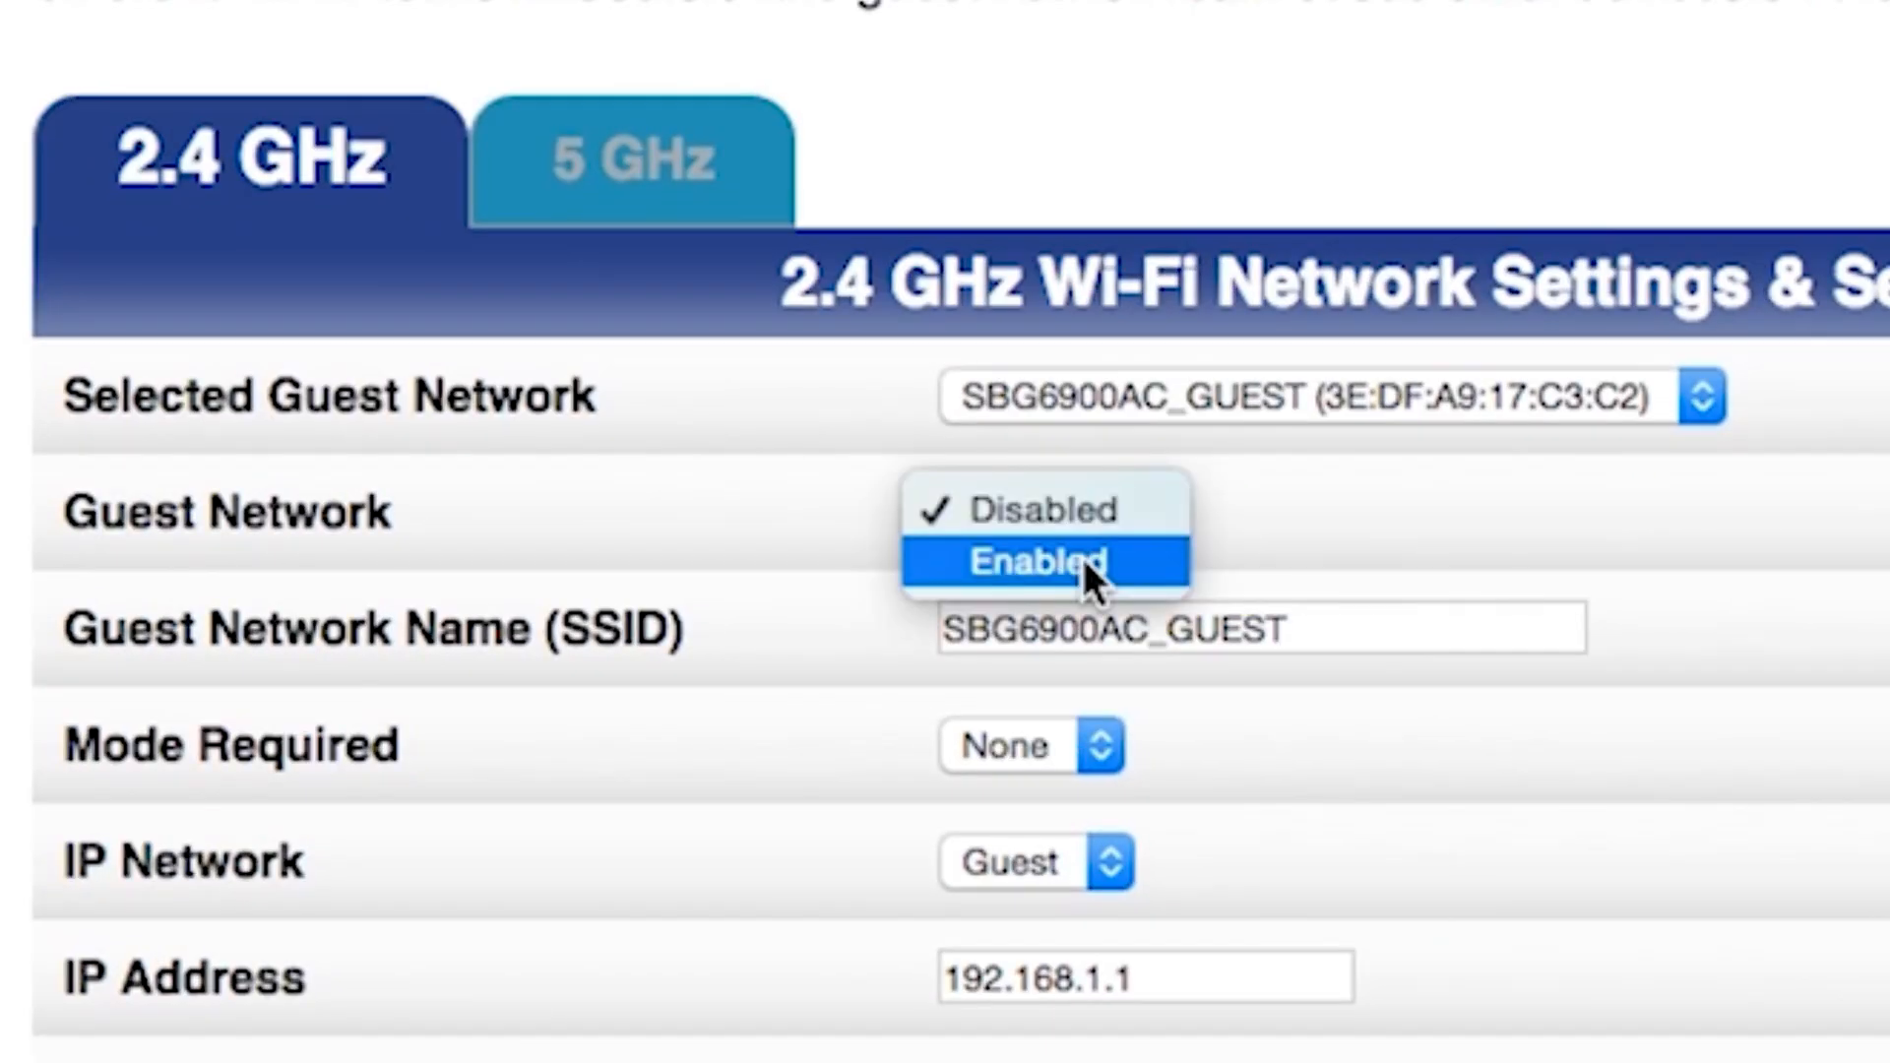
pyautogui.click(1081, 559)
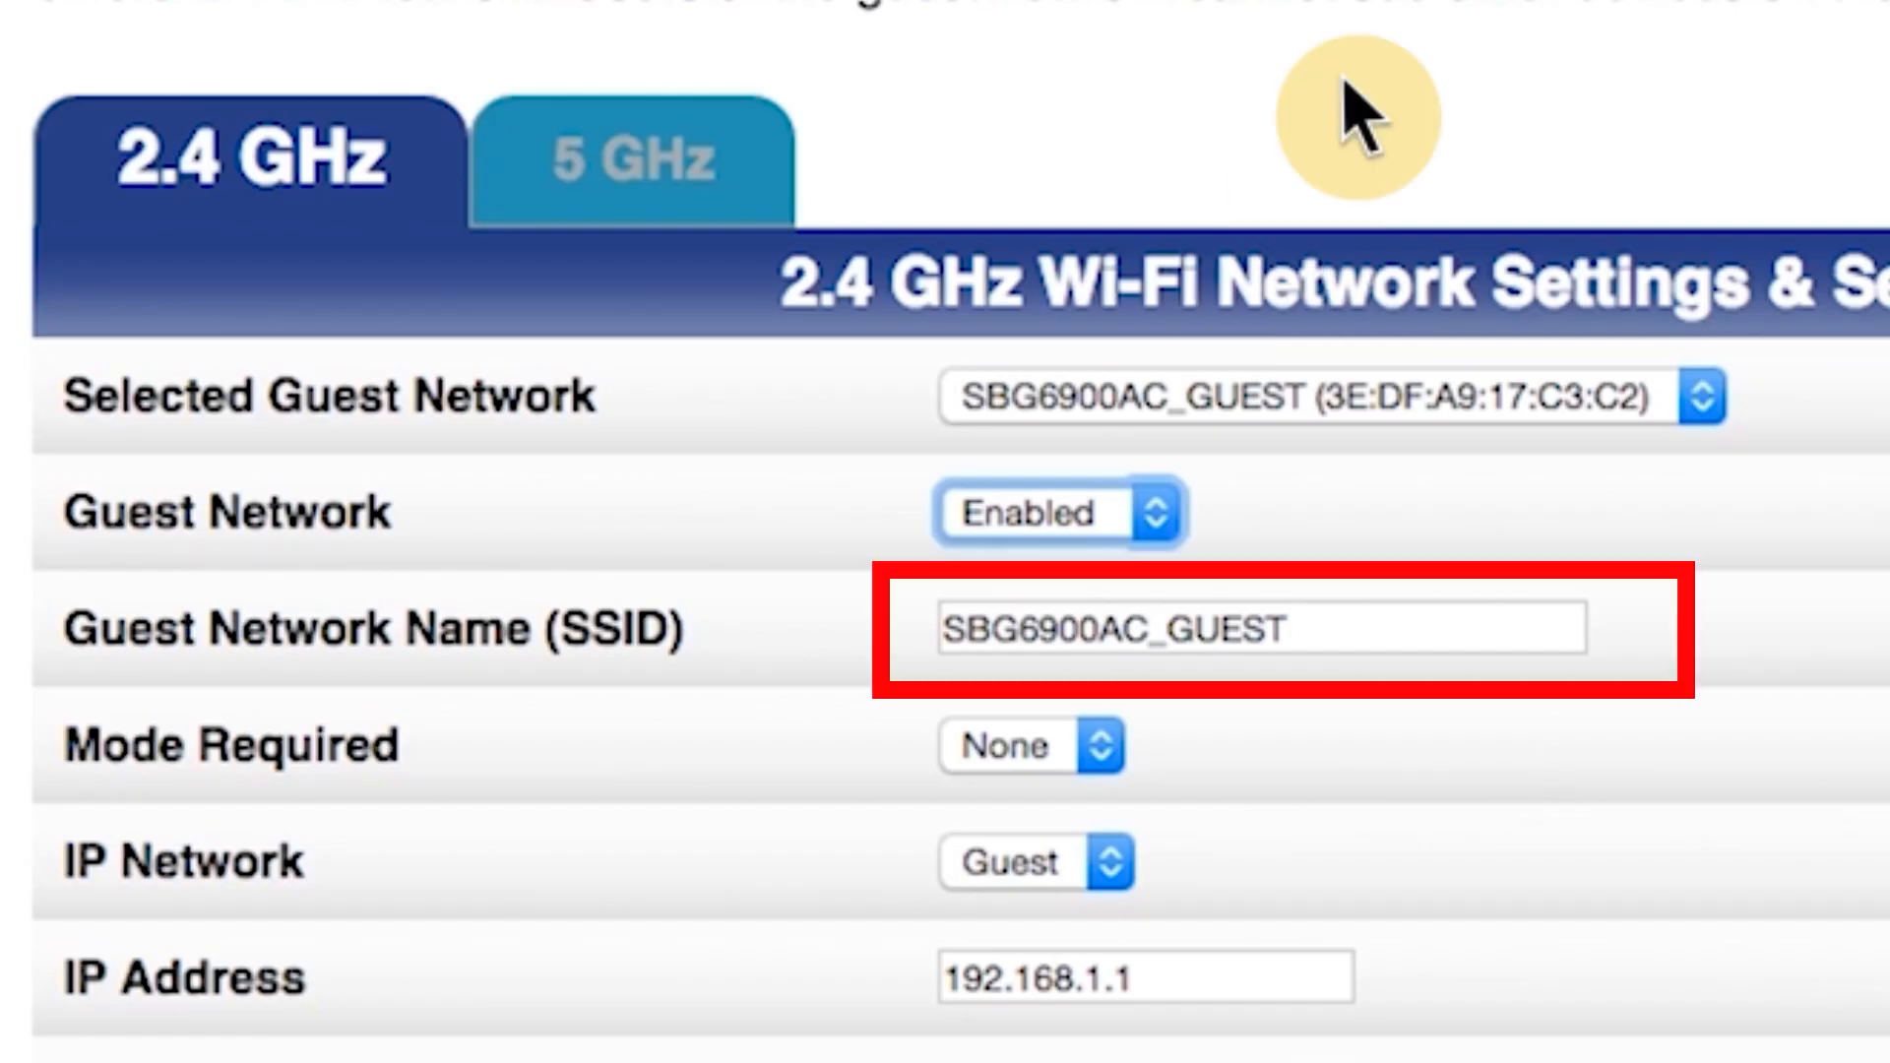
# Set the guest network's security to WPA2-PSK, enter a passphrase, and apply.
pyautogui.scroll(-10, 1358, 119)
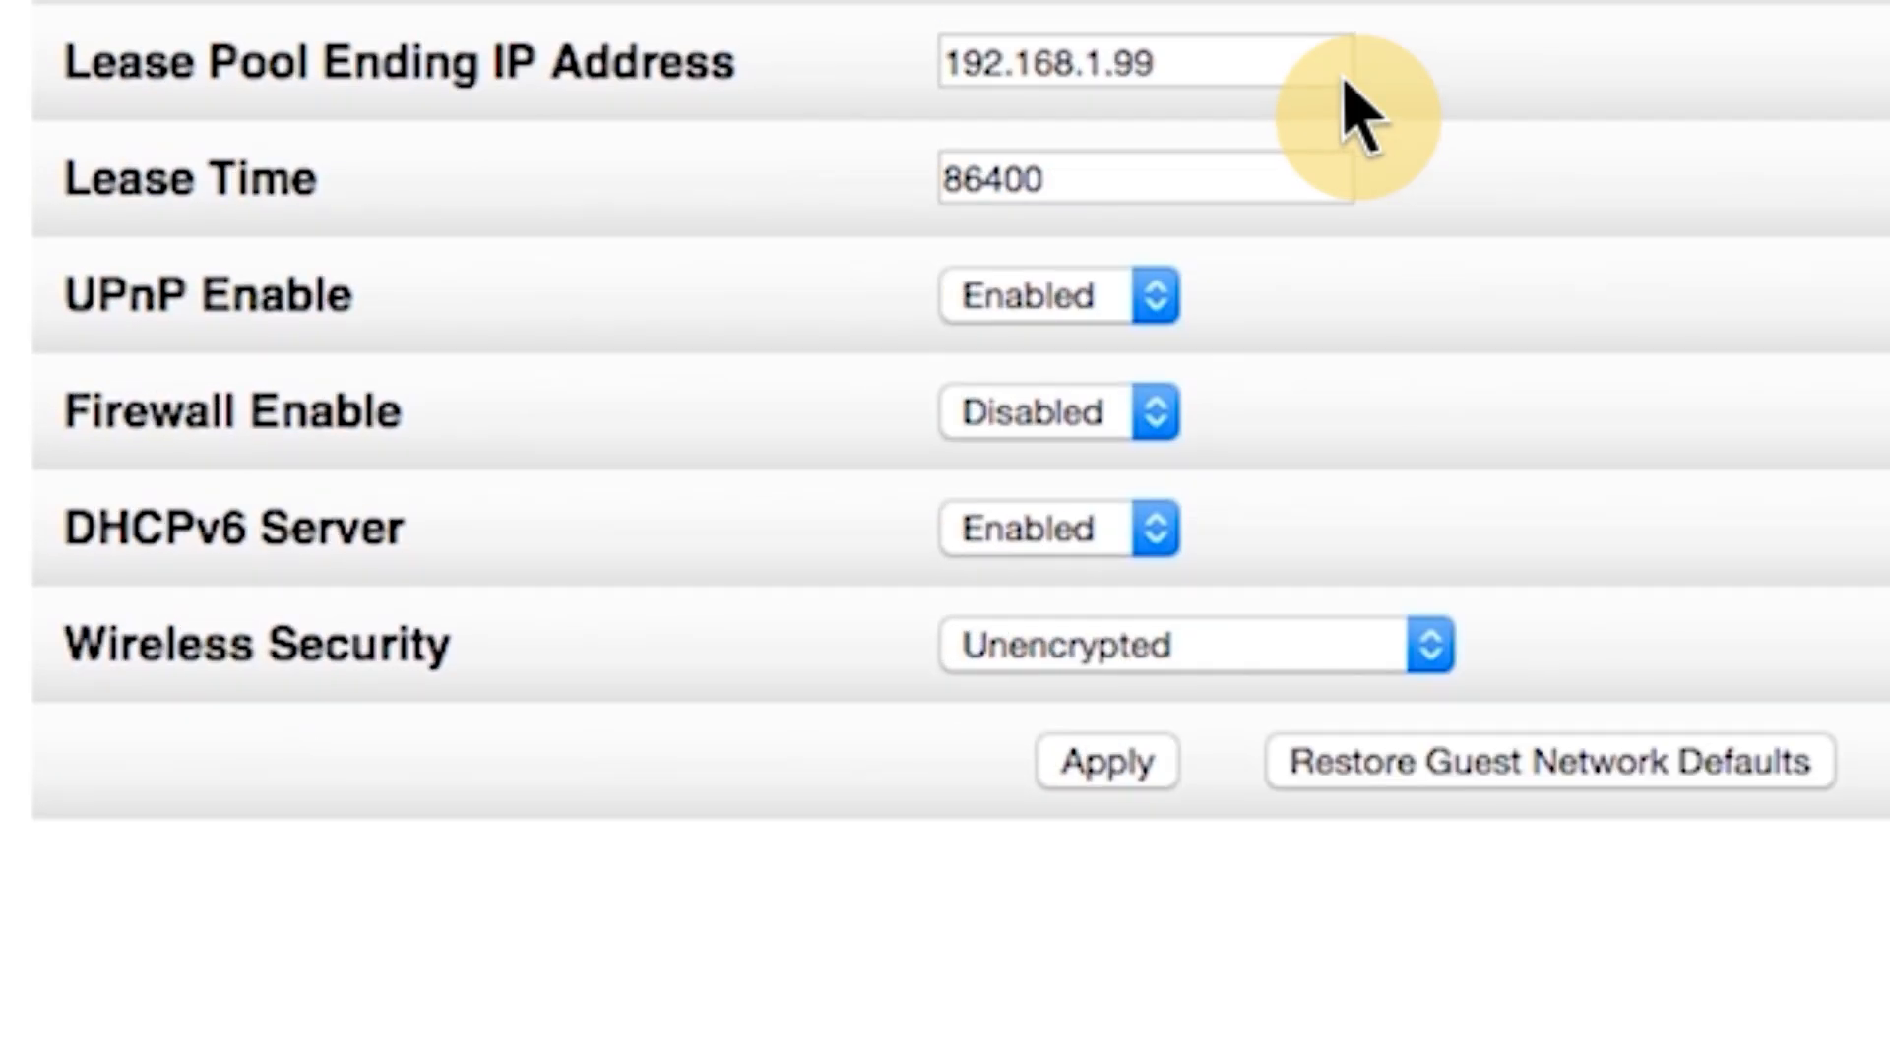
pyautogui.click(1342, 650)
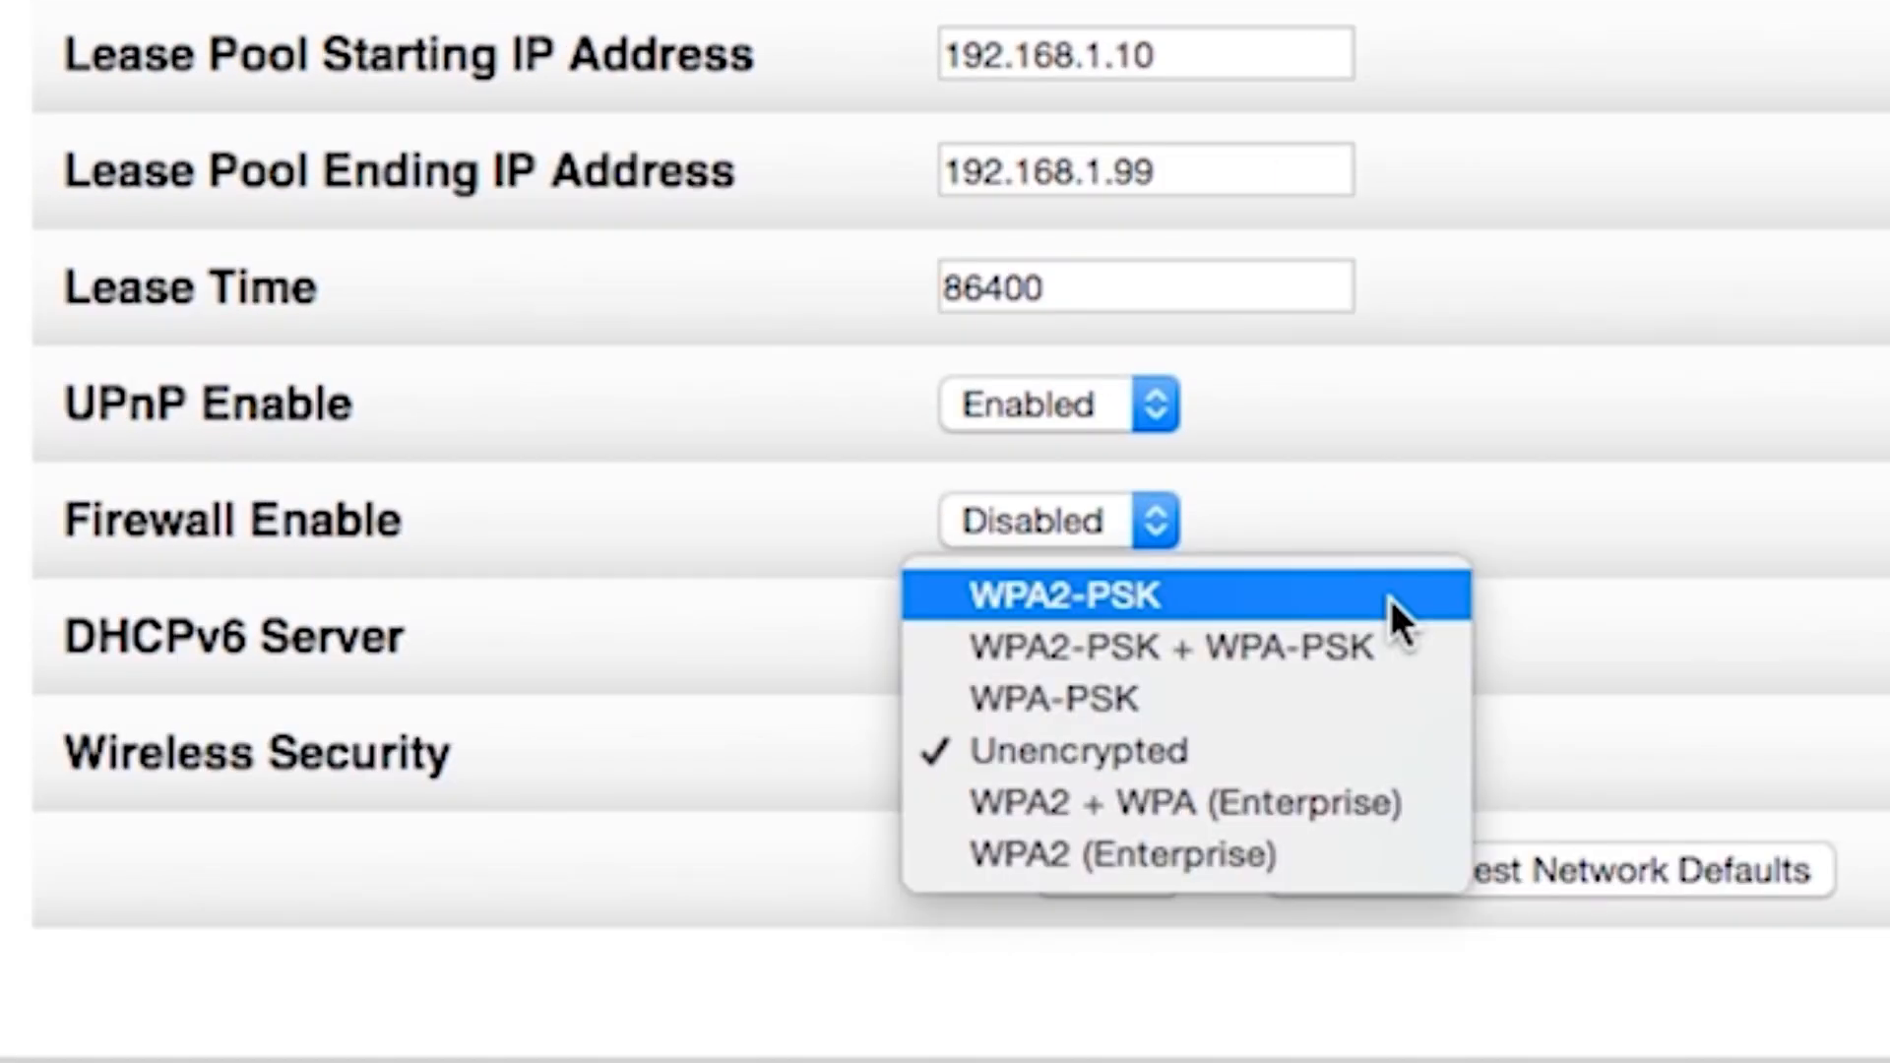
pyautogui.click(1390, 596)
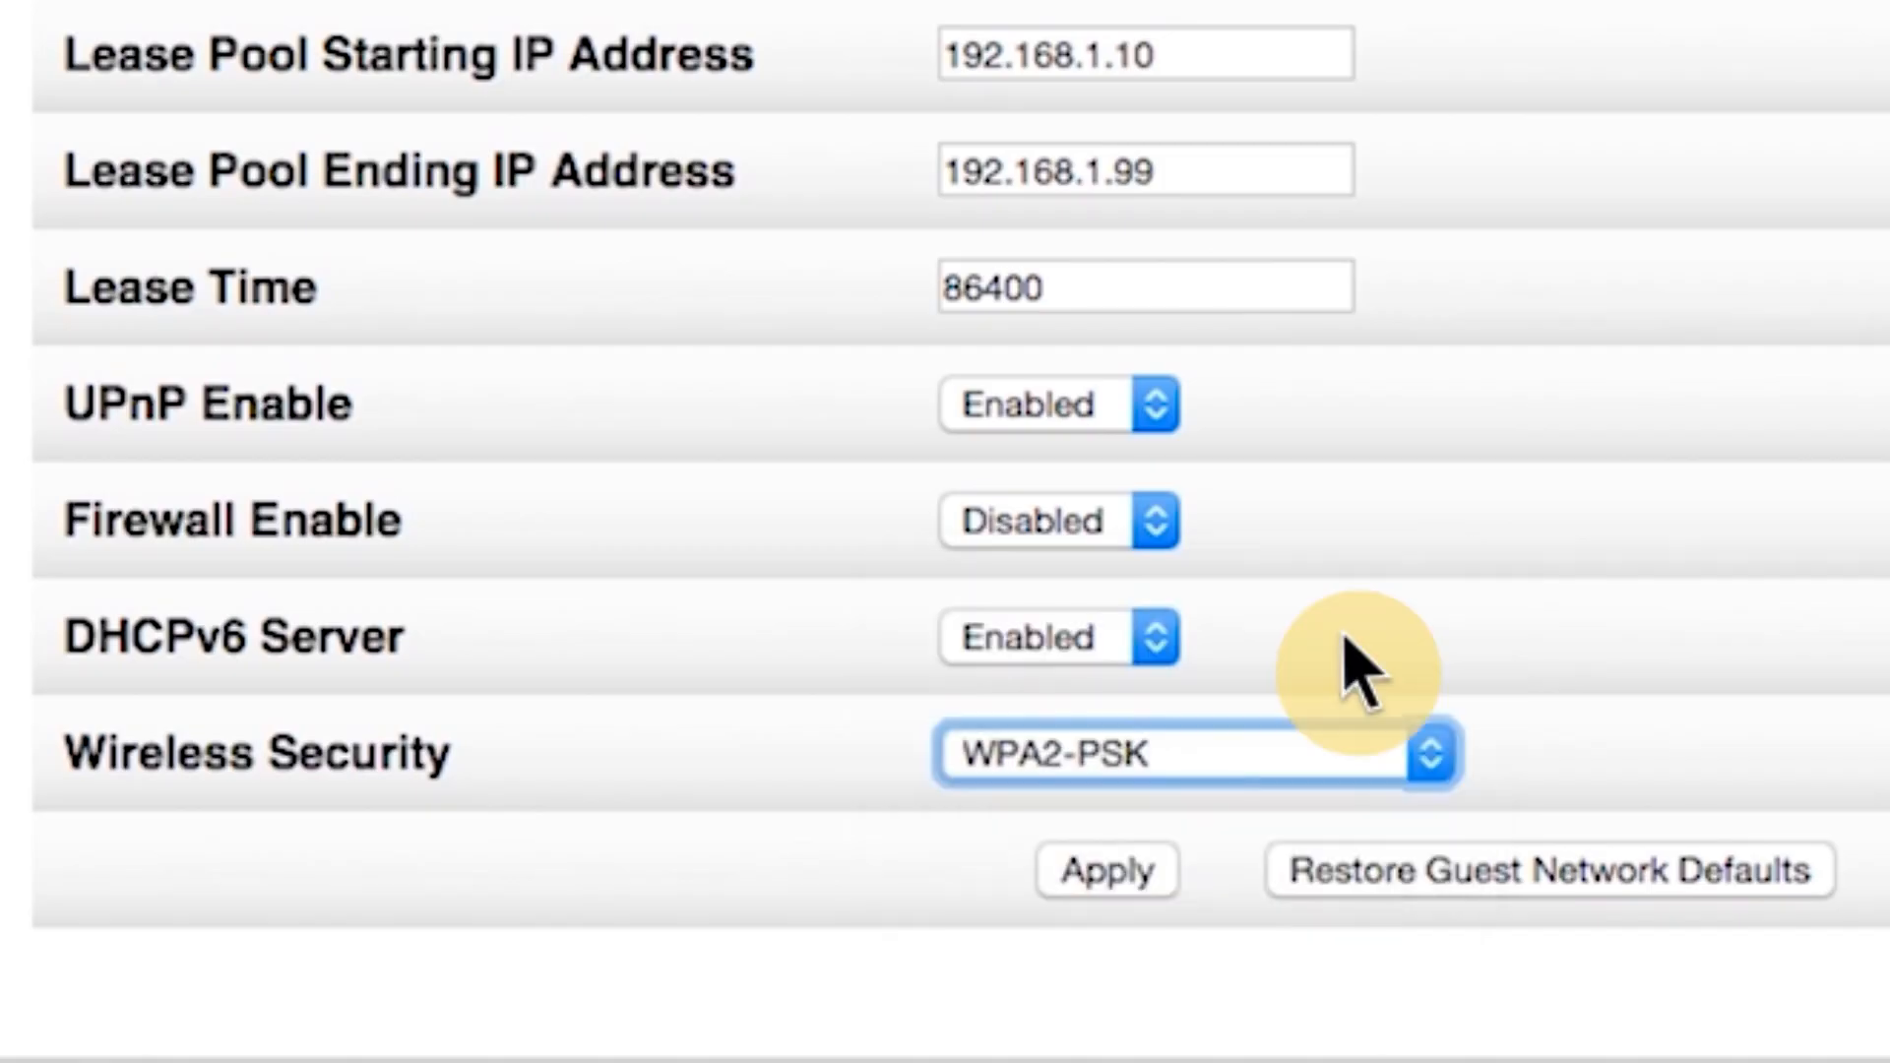
pyautogui.scroll(-4, 1359, 674)
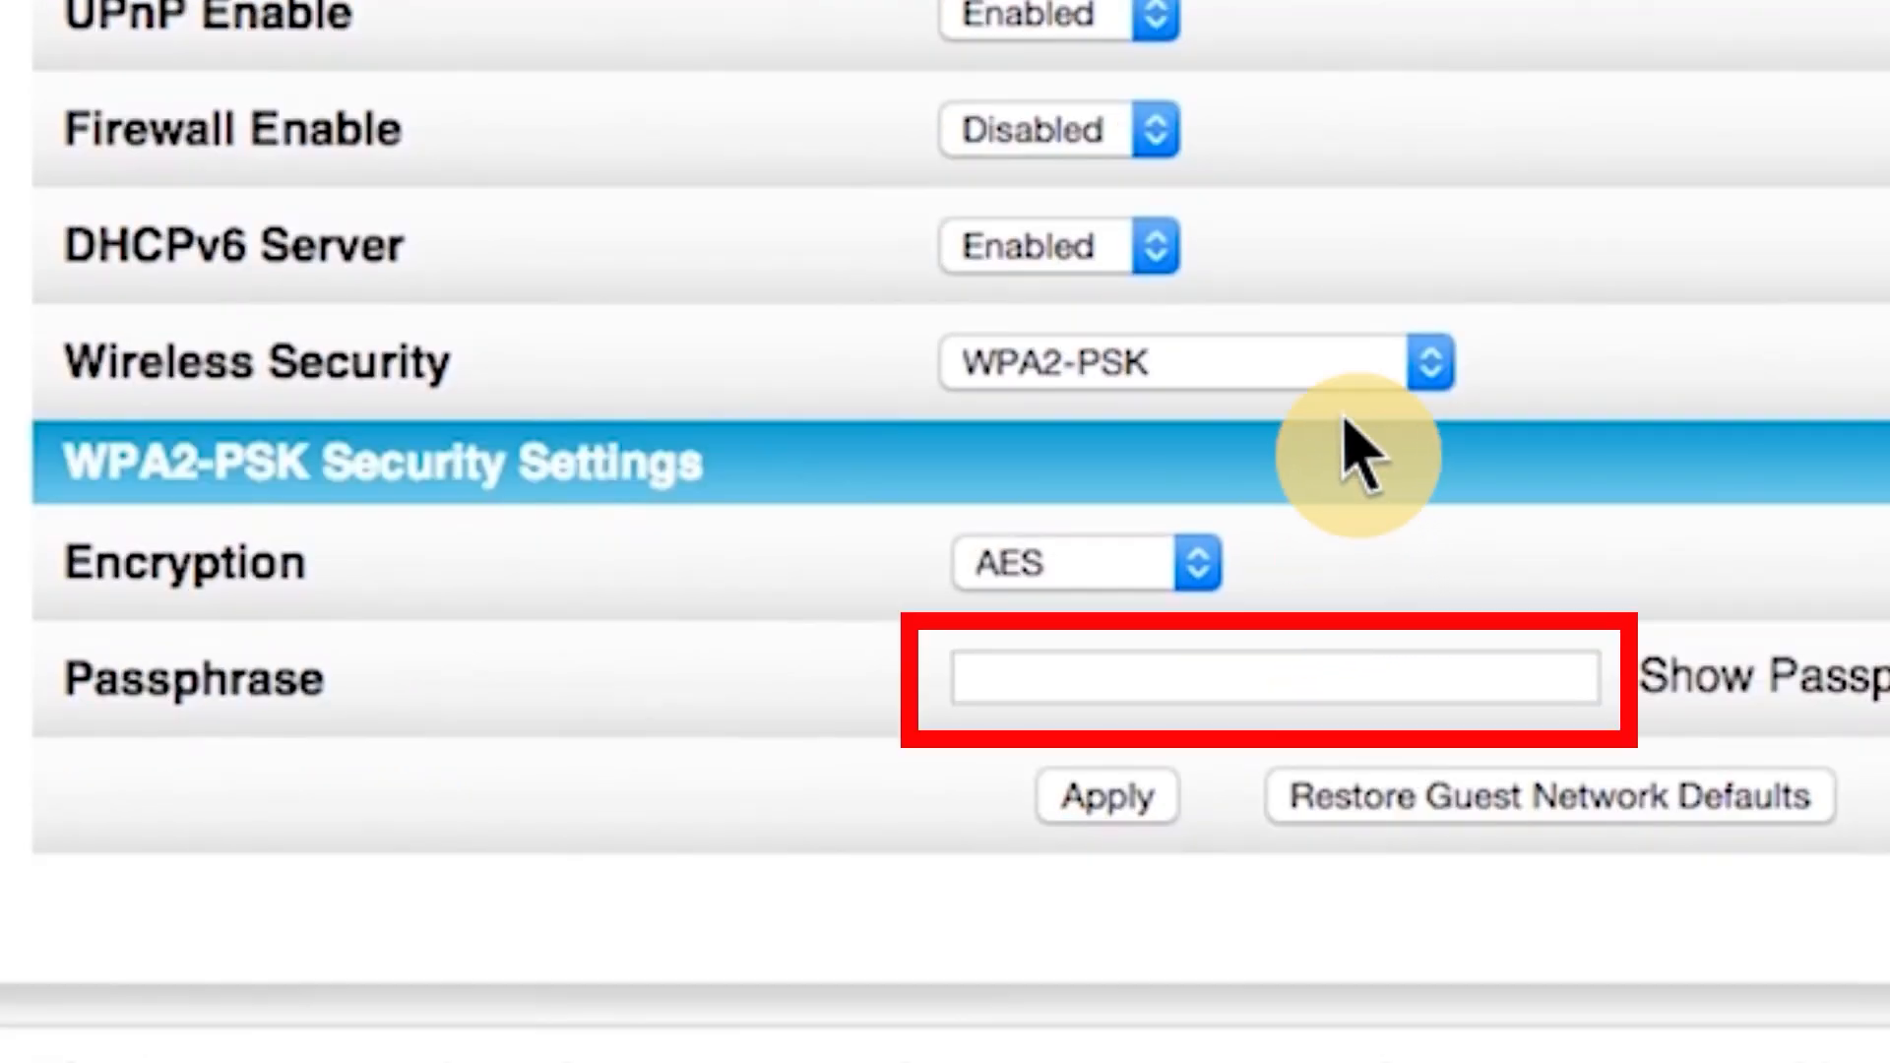
pyautogui.write('guestpass')
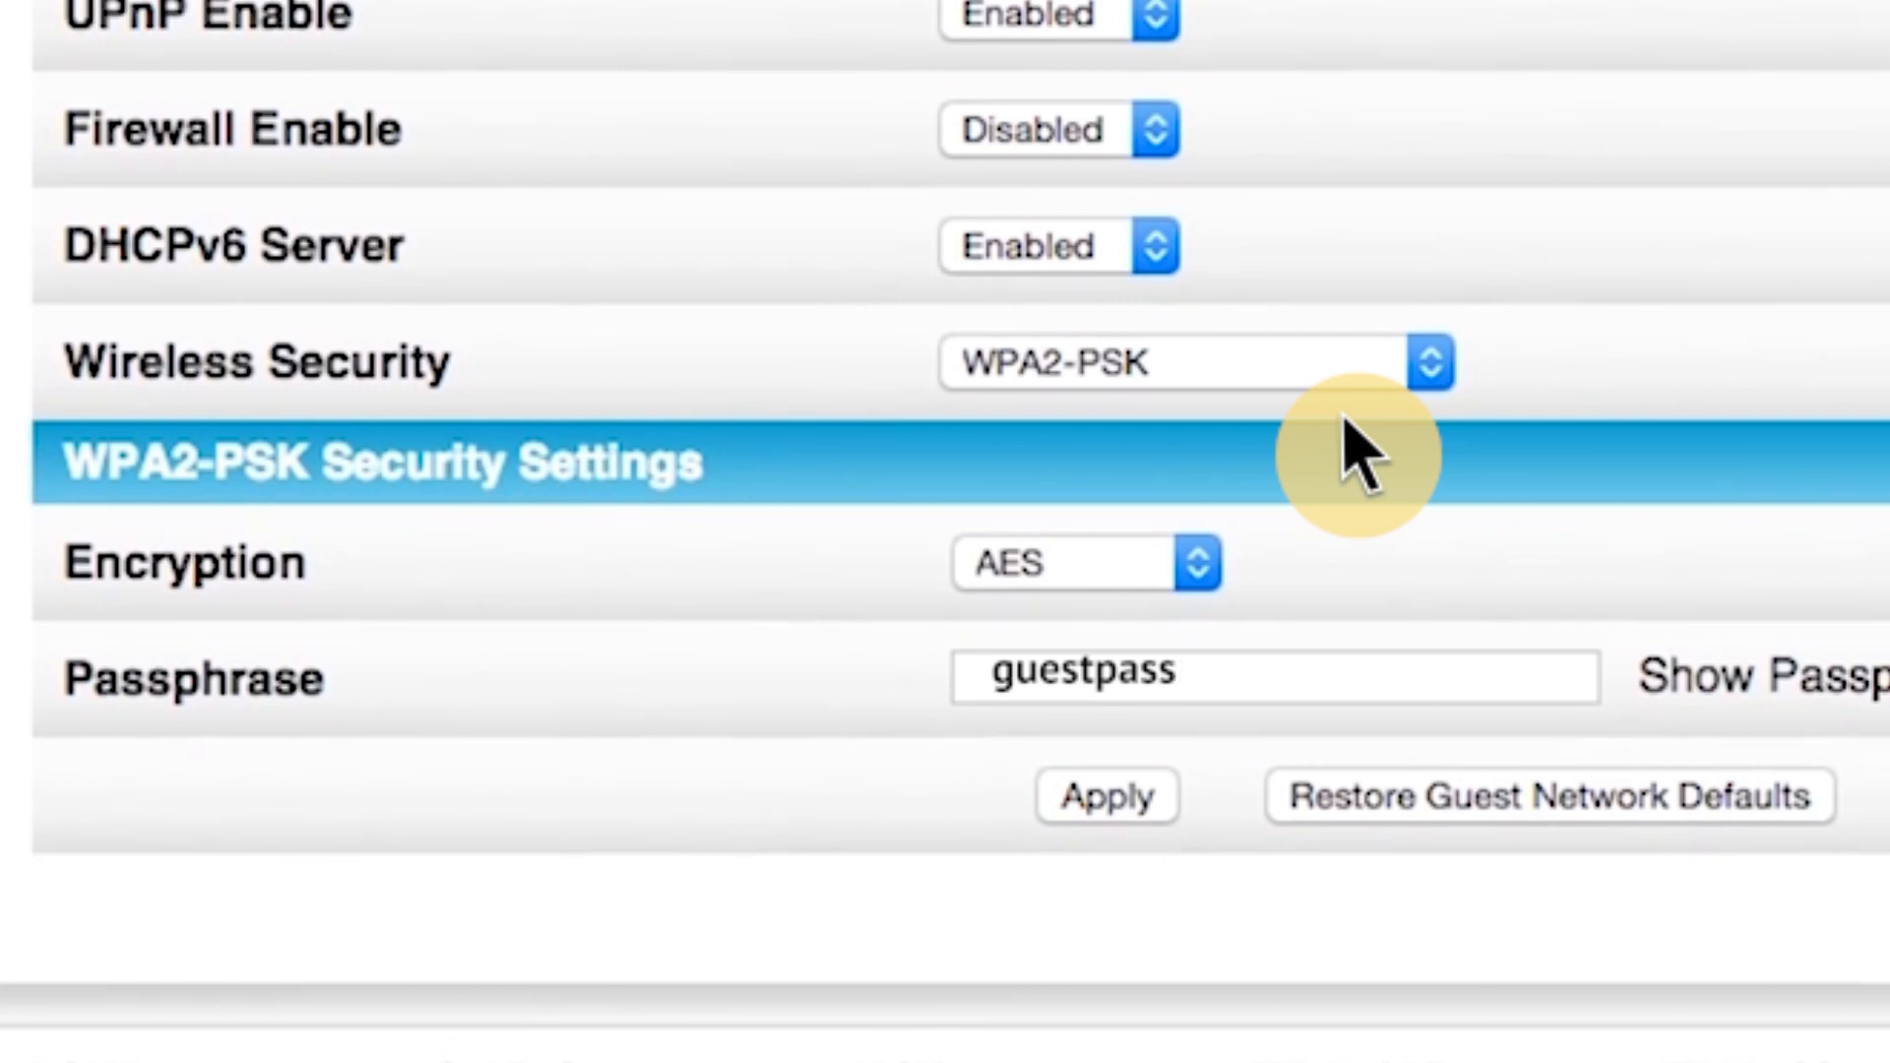
pyautogui.click(1133, 792)
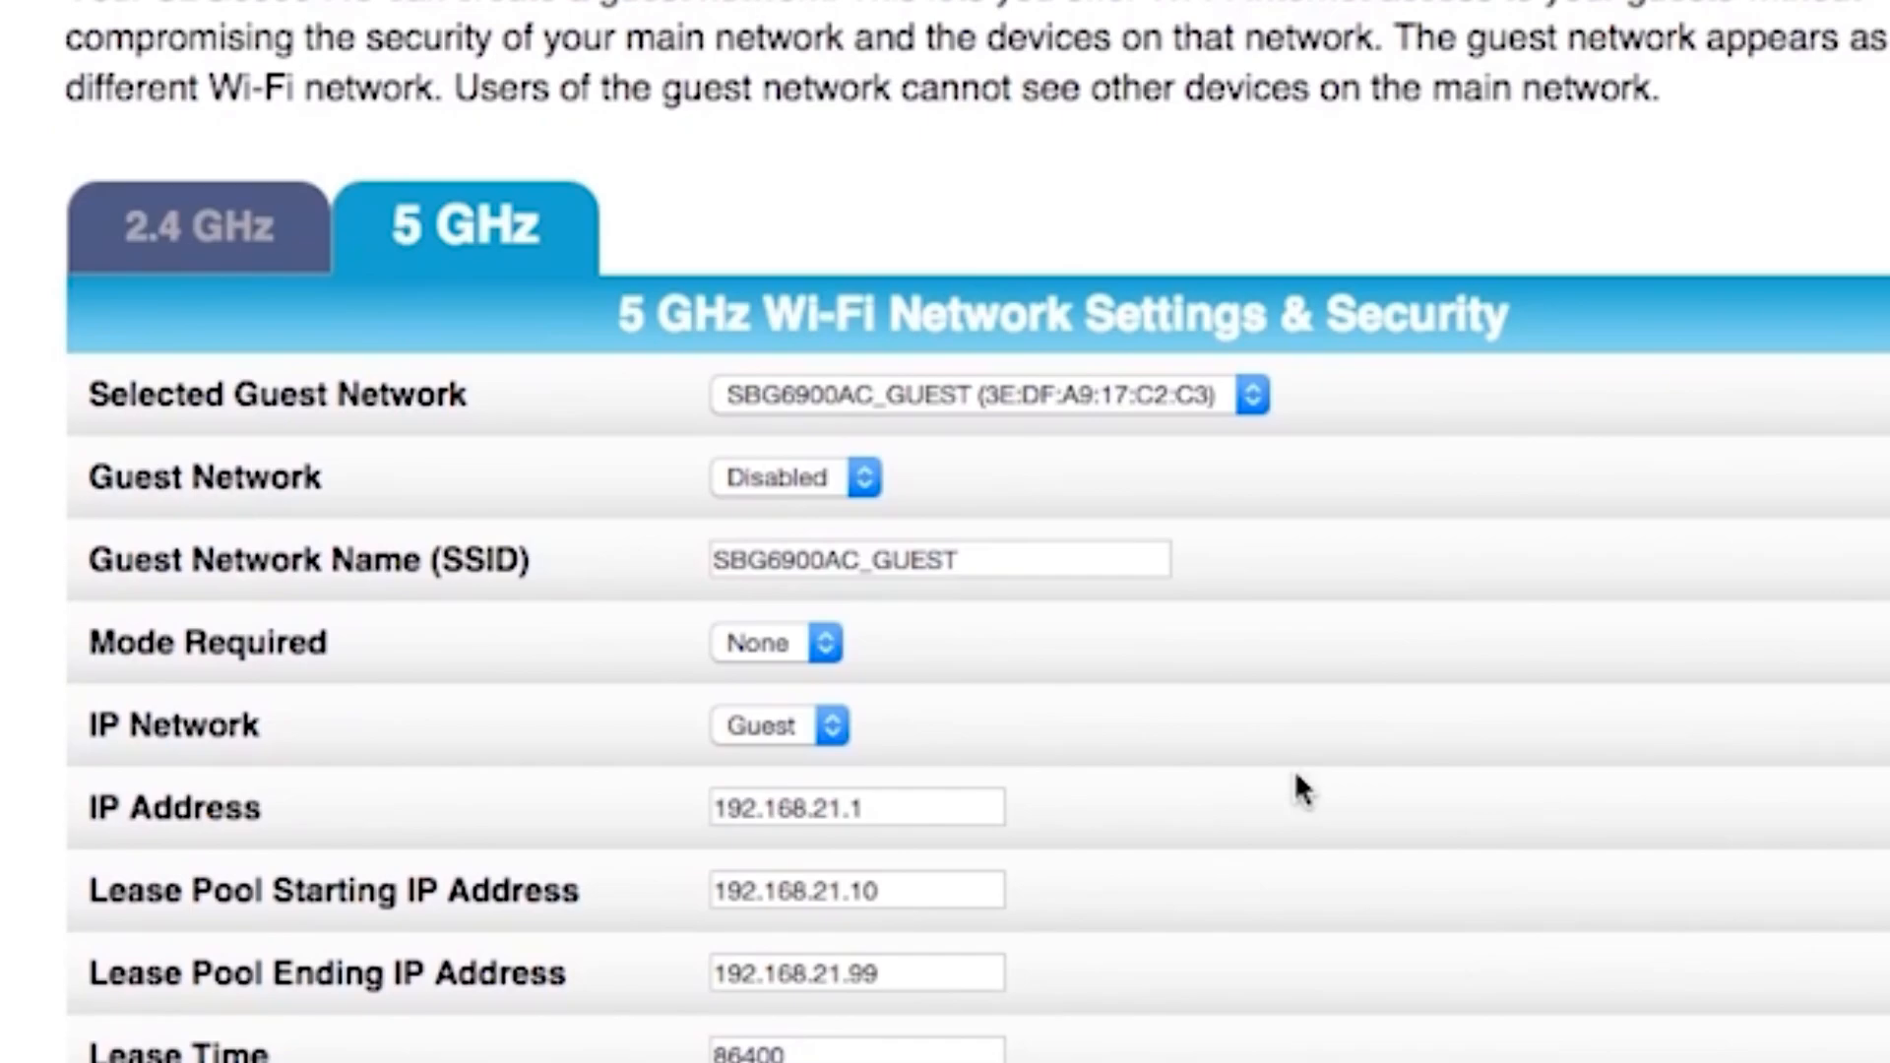